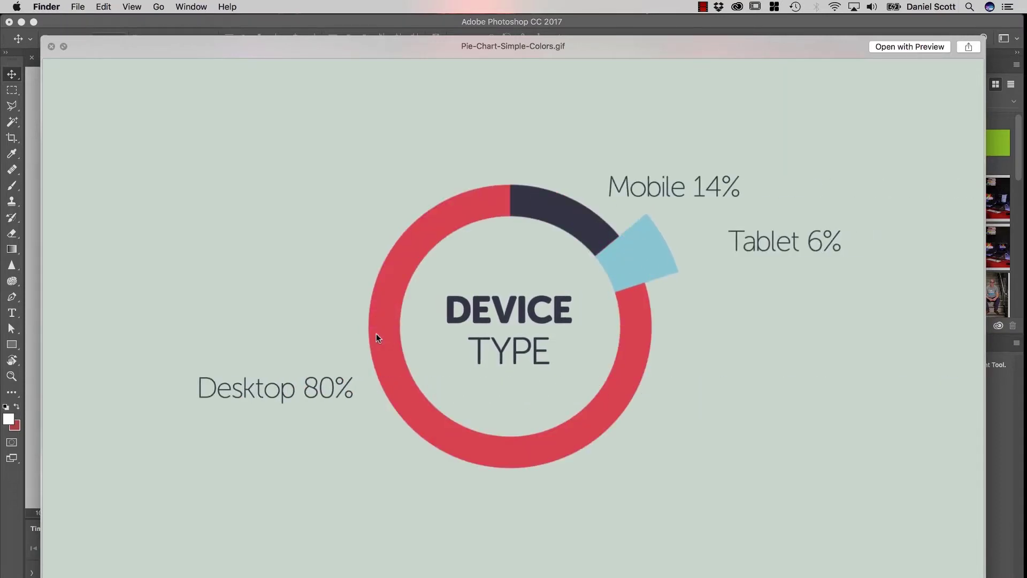
Step: Close the preview of Pie-Chart-Simple-Colors.gif and preview Pie-Chart-Full-Color.gif in the AFX Files folder for comparison
{"action": "key", "text": "space"}
{"action": "key", "text": "Up"}
{"action": "key", "text": "Up"}
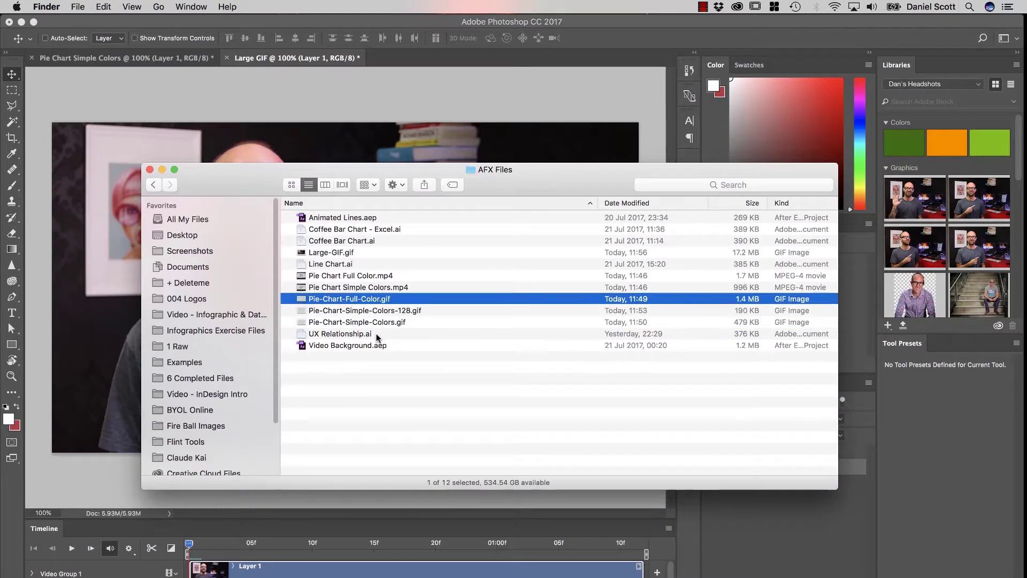
{"action": "key", "text": "space"}
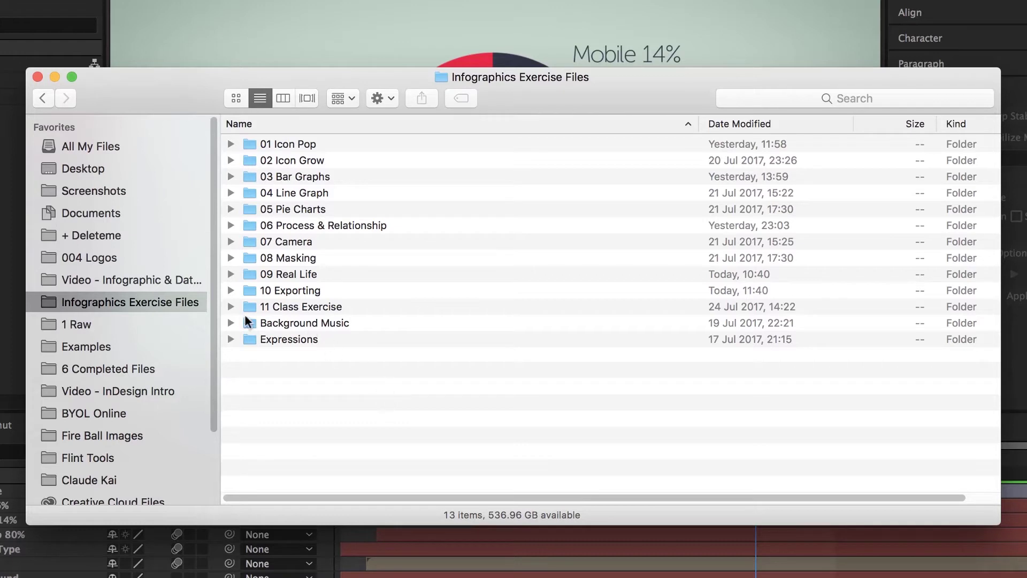
Step: Open the After Effects project Pie Chart GIF.aep from the 10 Exporting folder of the Infographics Exercise Files
{"action": "left_click", "coordinate": [230, 291]}
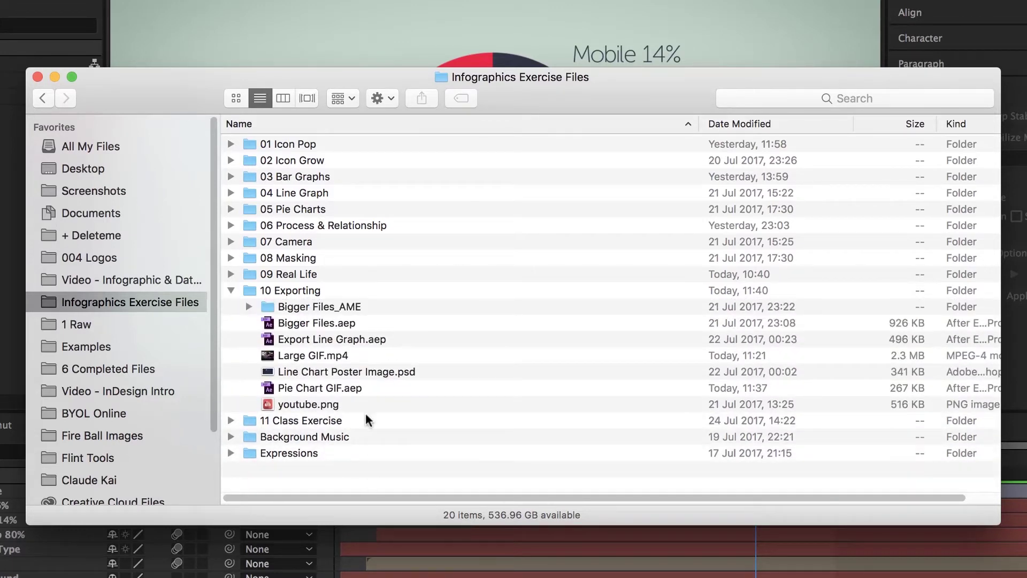
{"action": "left_click", "coordinate": [312, 345]}
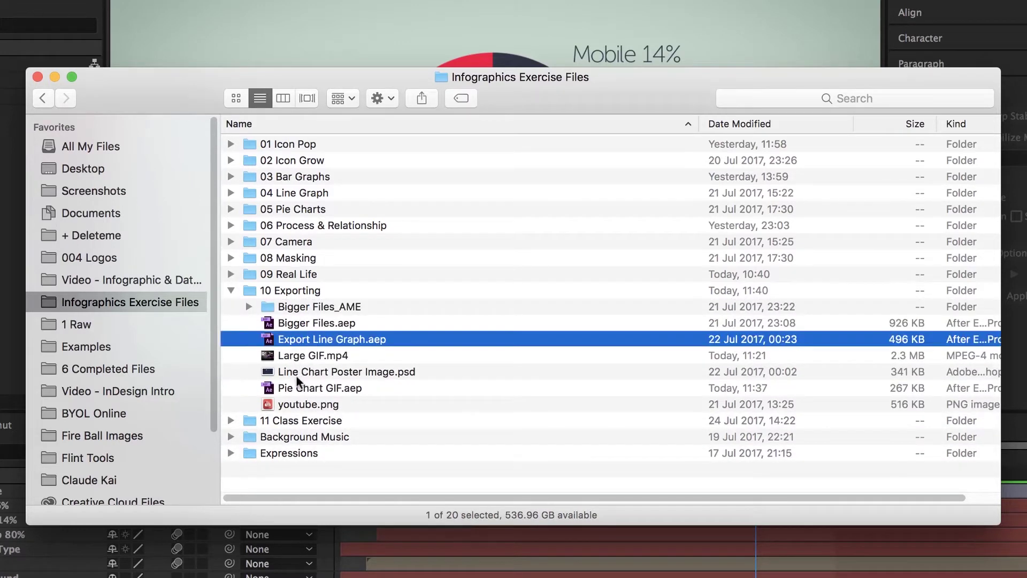
{"action": "left_click", "coordinate": [300, 389]}
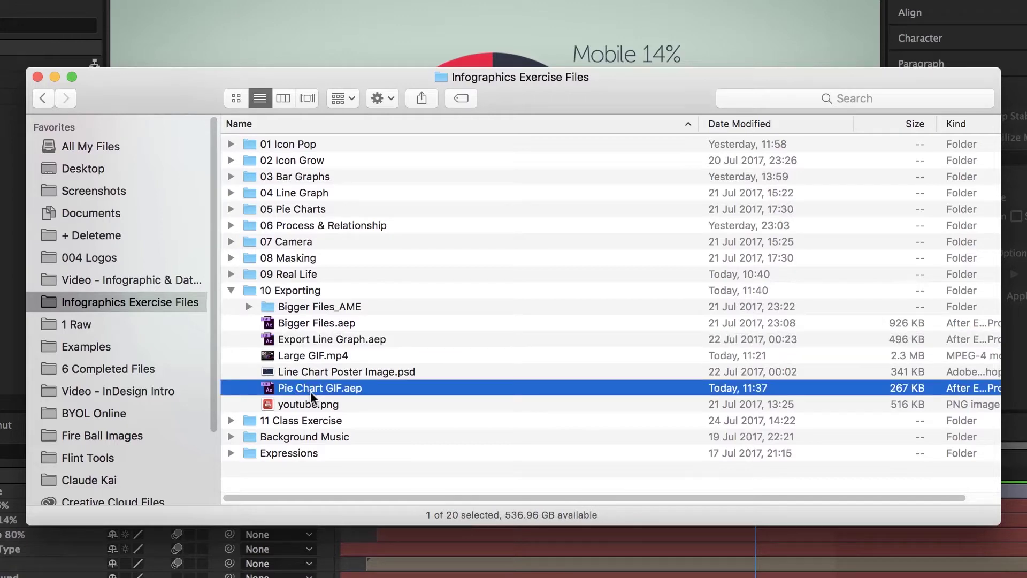
{"action": "double_click", "coordinate": [312, 390]}
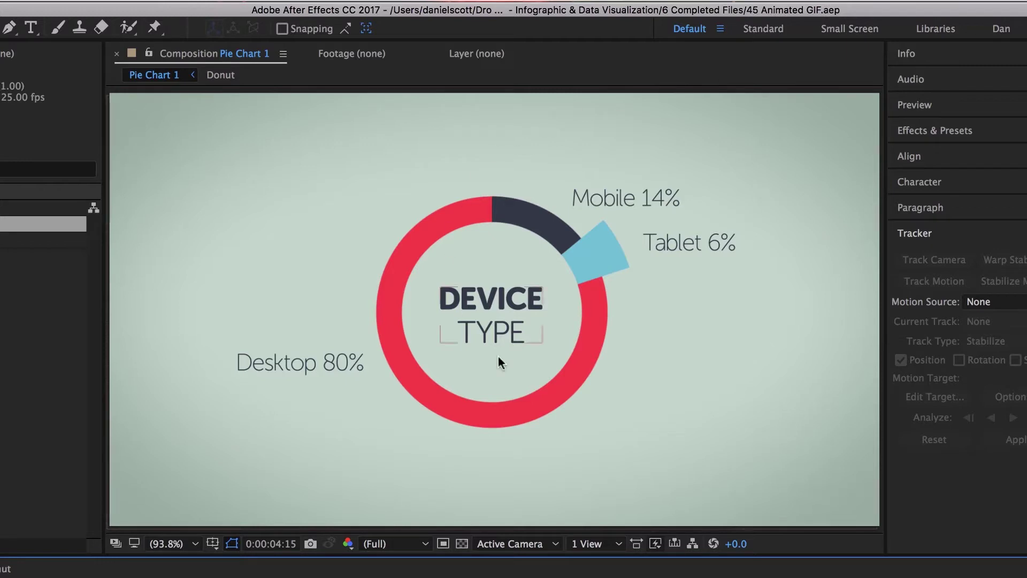
Step: Shorten the Pie Chart 1 work area to end just past 5 seconds, and move the current time to 0:00:05:03
{"action": "left_click_drag", "start_coordinate": [380, 540], "coordinate": [798, 567]}
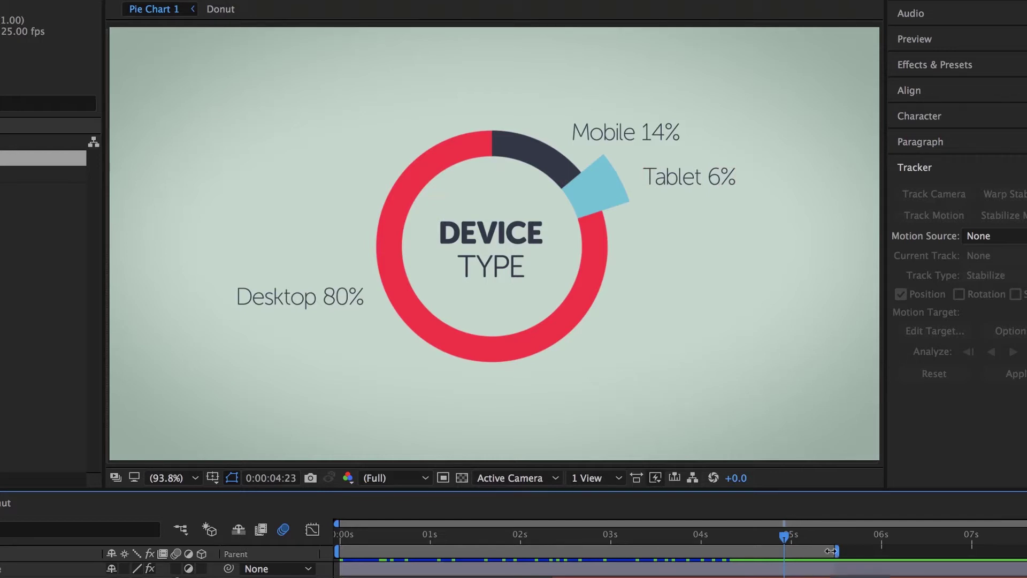
{"action": "left_click_drag", "start_coordinate": [838, 551], "coordinate": [1026, 570]}
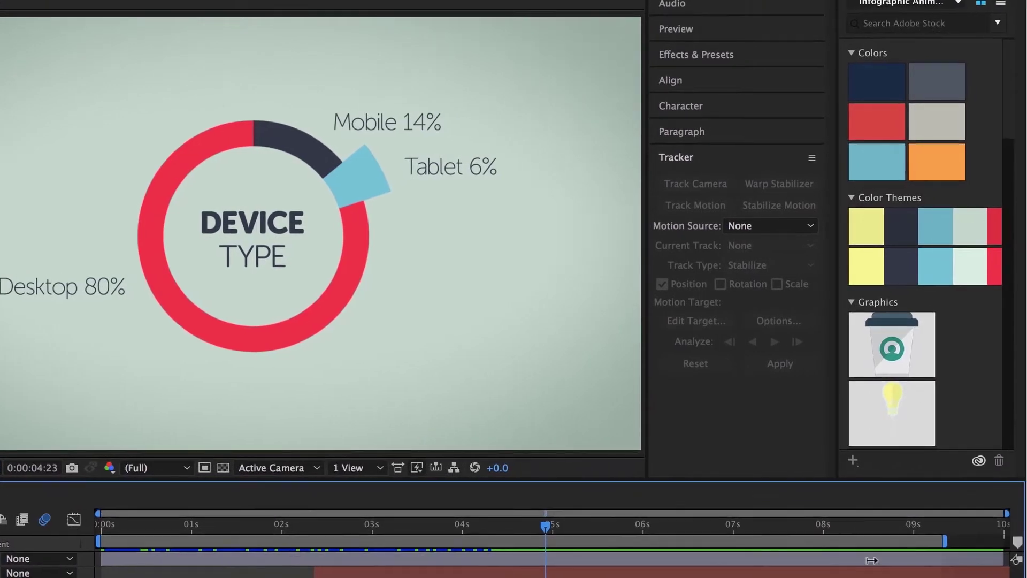
{"action": "left_click_drag", "start_coordinate": [872, 560], "coordinate": [578, 559]}
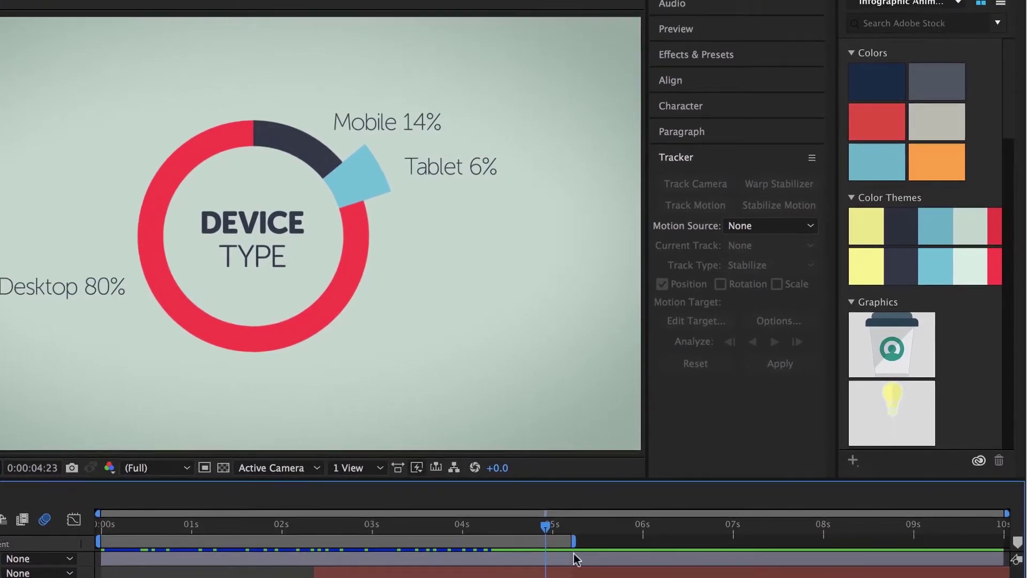
{"action": "left_click_drag", "start_coordinate": [545, 527], "coordinate": [564, 544]}
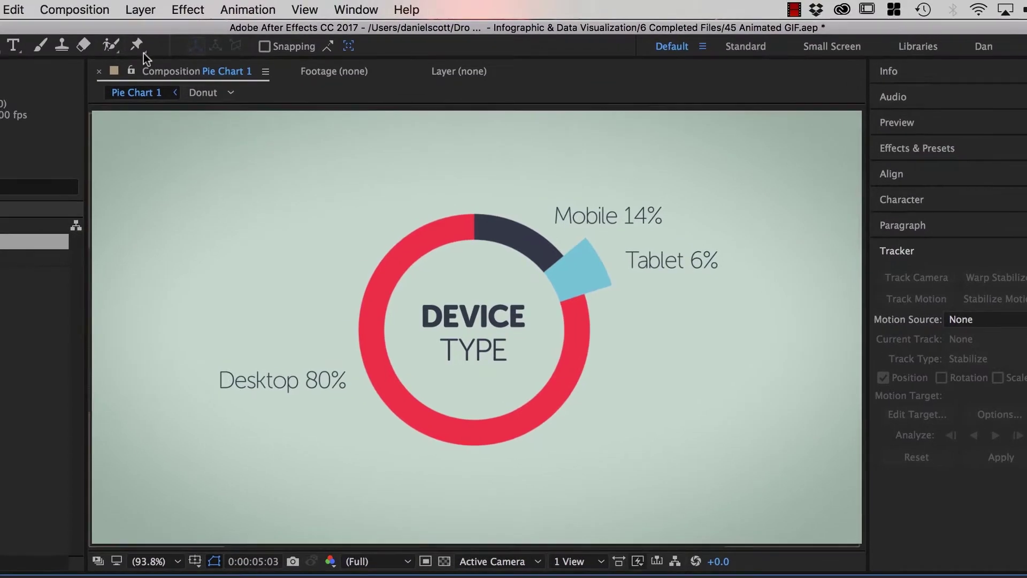
Step: Add the Pie Chart 1 composition to the Adobe Media Encoder queue, using the H.264 format and the Match Source – High bitrate preset
{"action": "left_click", "coordinate": [75, 10]}
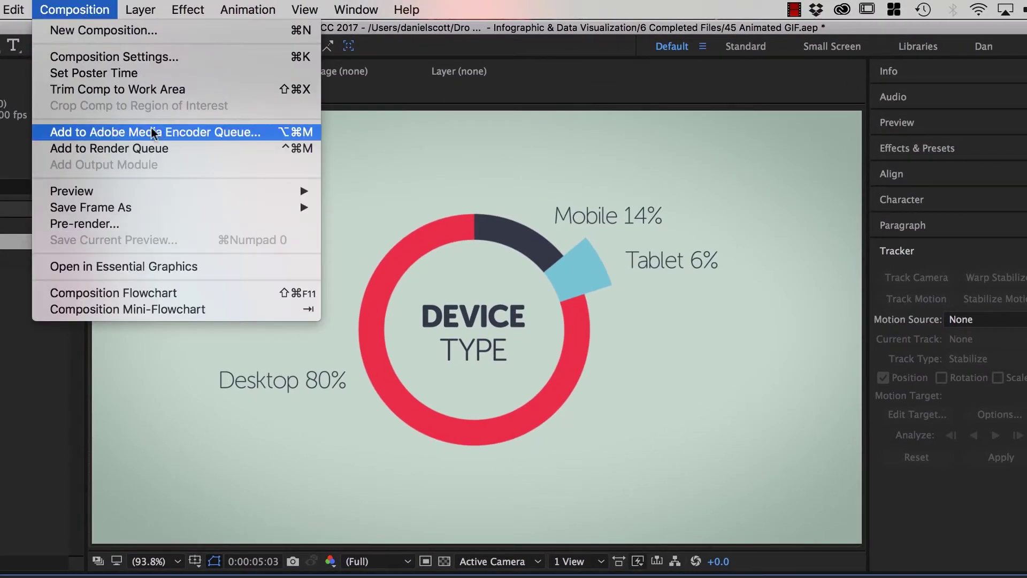
{"action": "left_click", "coordinate": [132, 135]}
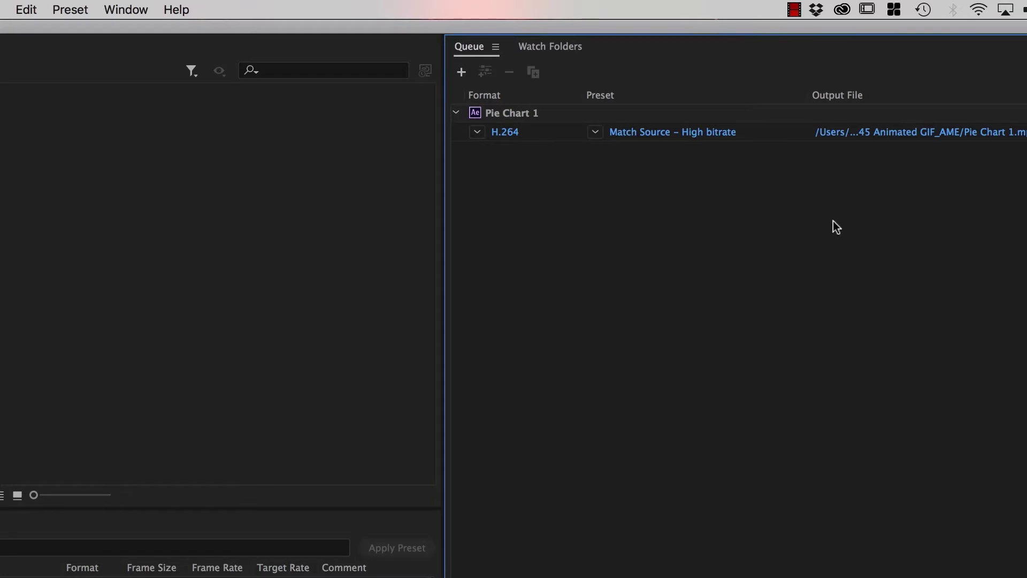
{"action": "left_click", "coordinate": [595, 132]}
{"action": "left_click", "coordinate": [485, 138]}
{"action": "left_click", "coordinate": [485, 138]}
{"action": "left_click", "coordinate": [503, 269]}
Step: Check the source range in the queued item's export settings, and leave the settings without changing them
{"action": "left_click", "coordinate": [673, 135]}
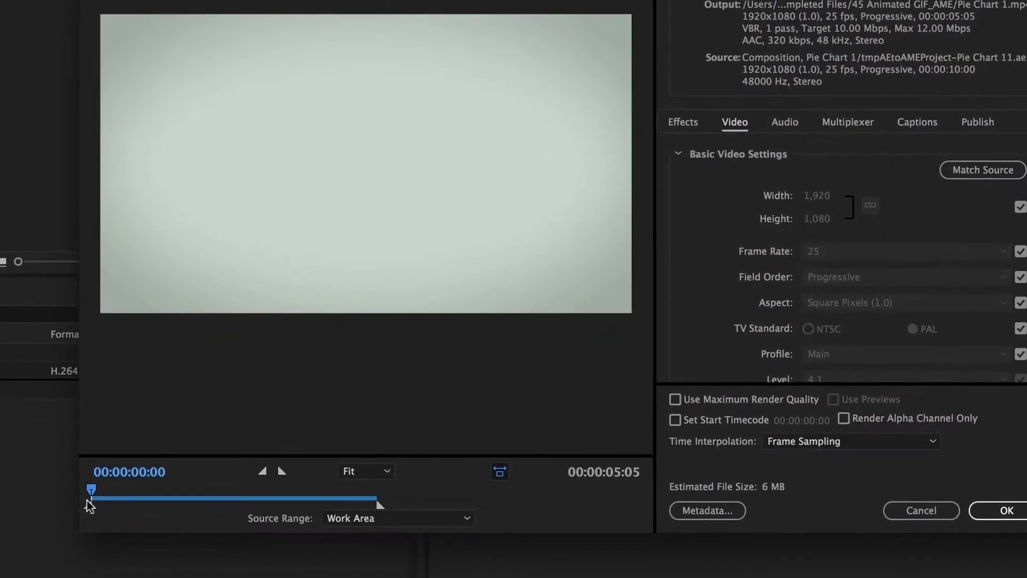
{"action": "left_click", "coordinate": [342, 518]}
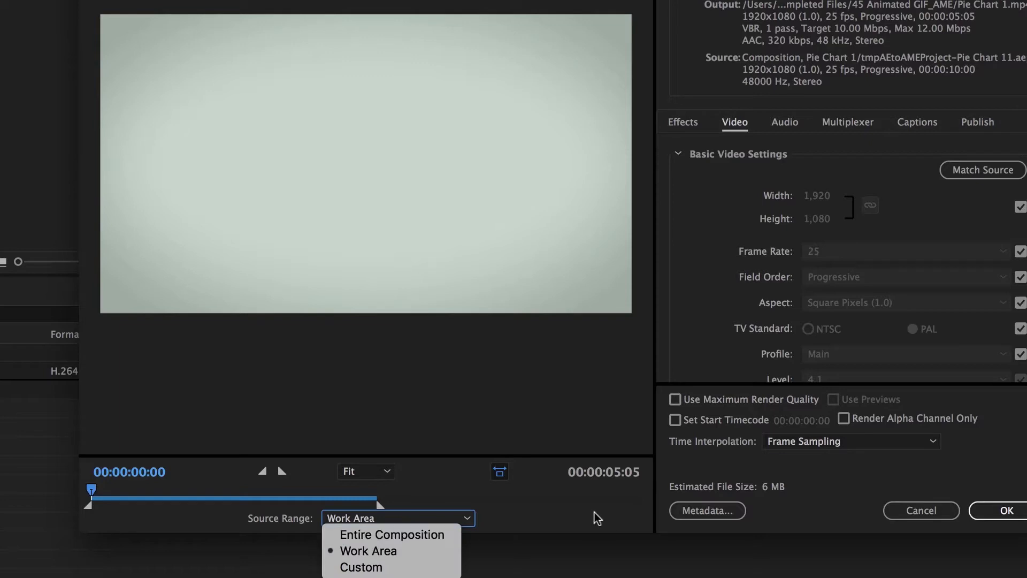
{"action": "left_click", "coordinate": [631, 512]}
{"action": "left_click", "coordinate": [937, 510]}
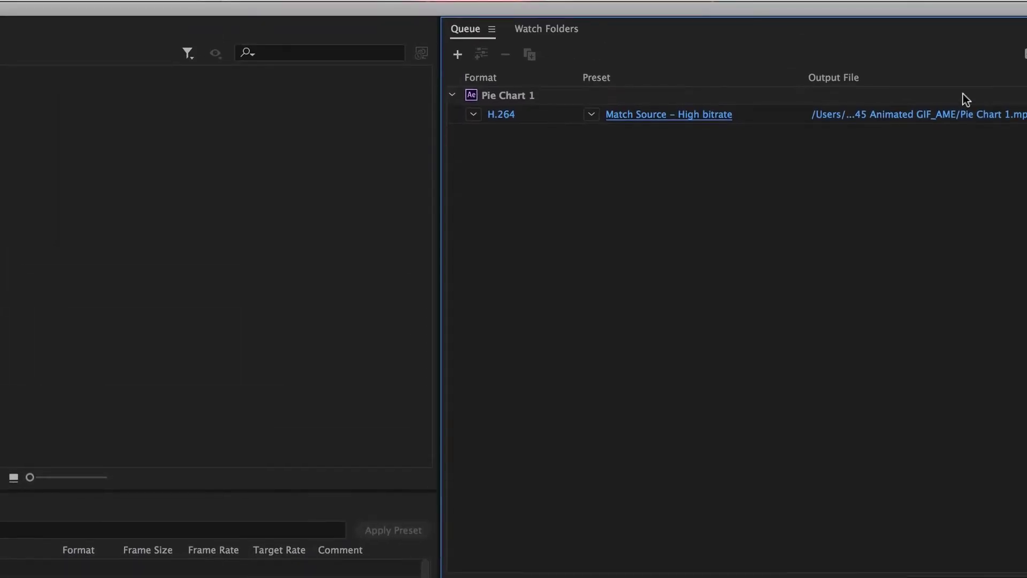
Step: Set the queued item's output file to Pie Chart Full Color in the AFX Files folder on the Desktop
{"action": "left_click", "coordinate": [960, 67]}
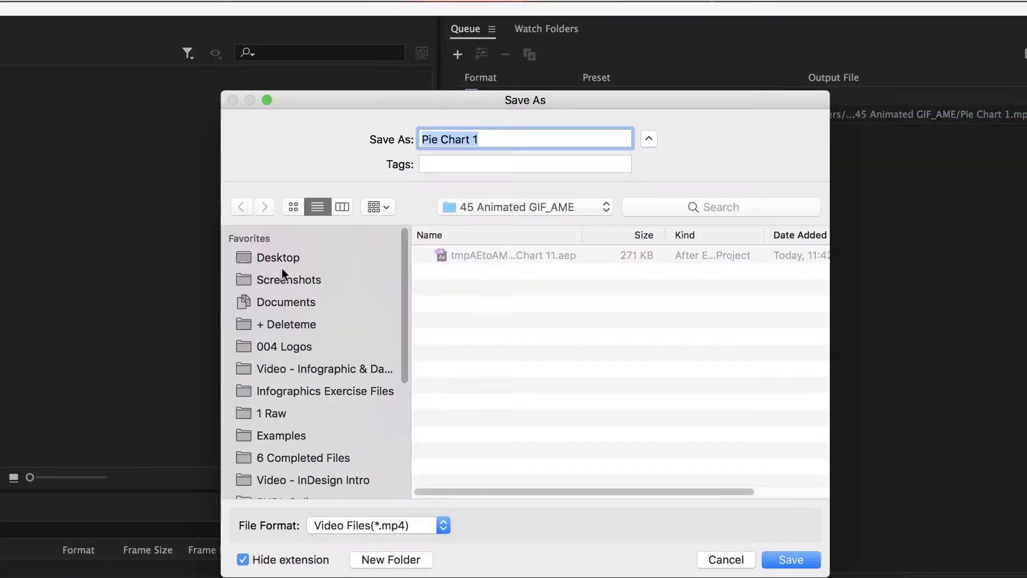
{"action": "left_click", "coordinate": [278, 257]}
{"action": "double_click", "coordinate": [462, 255]}
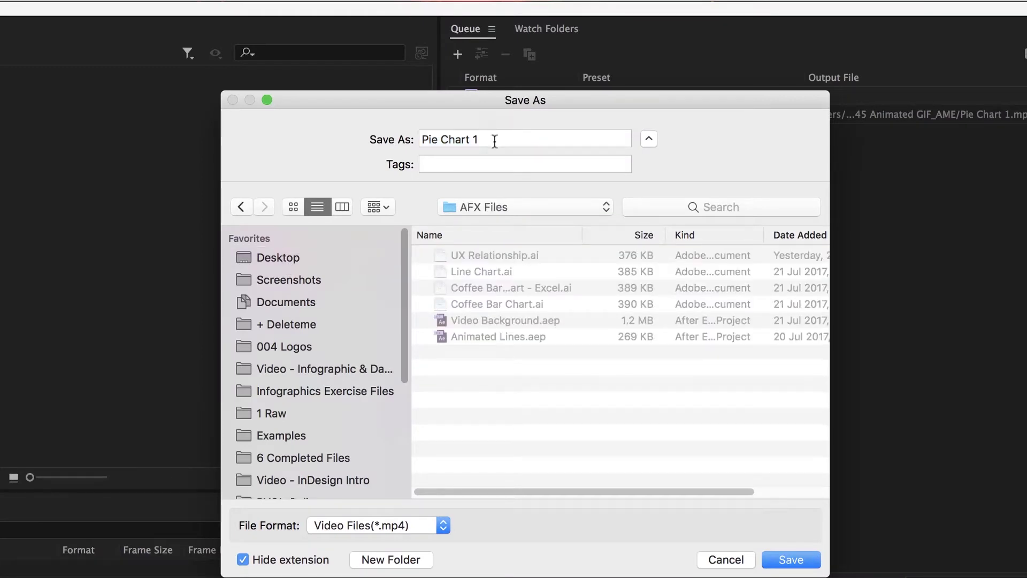
{"action": "left_click", "coordinate": [479, 139]}
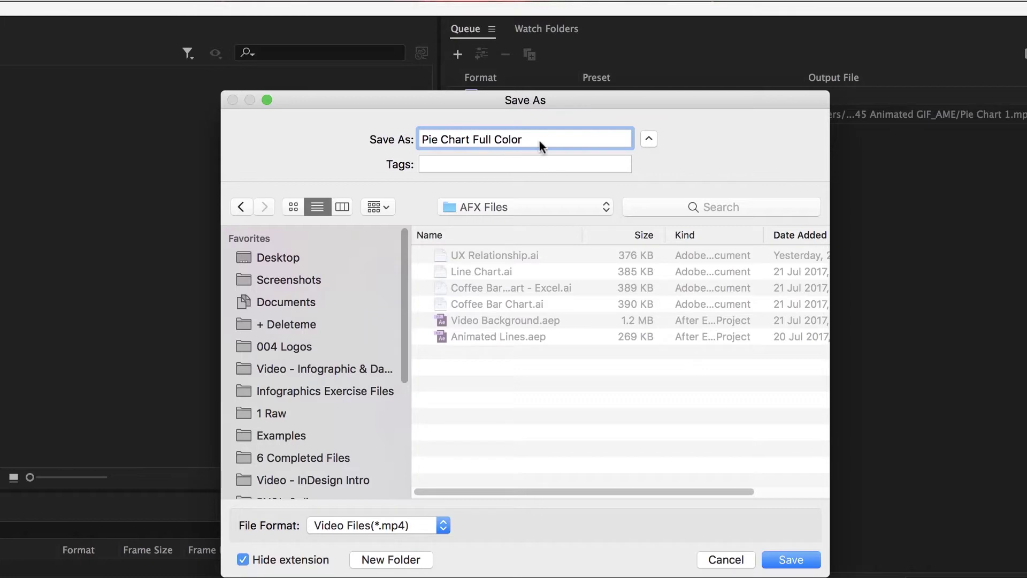
{"action": "left_click", "coordinate": [791, 560]}
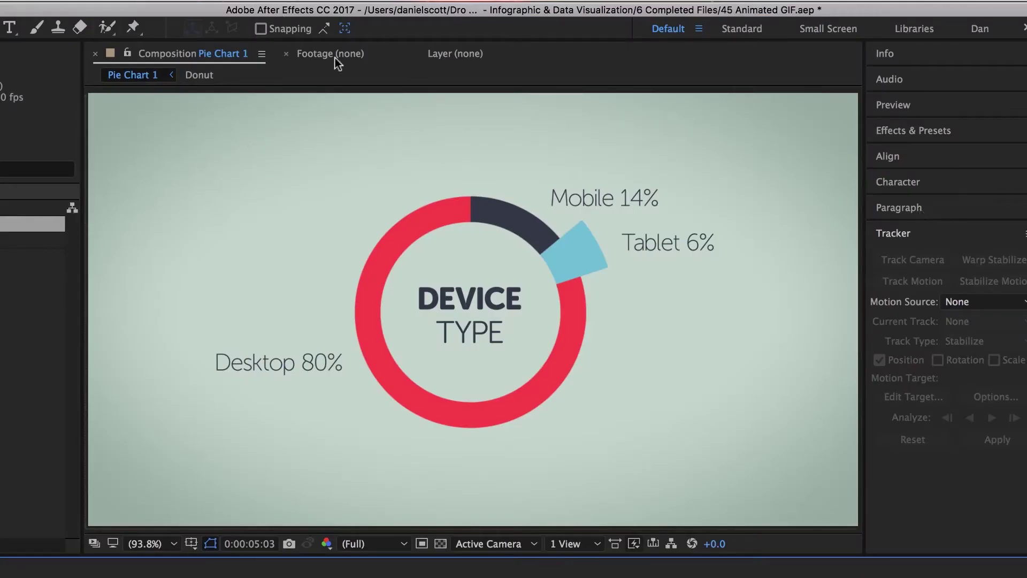
Step: Return to After Effects and delete the locked Vingette layer from the Pie Chart 1 composition
{"action": "left_click", "coordinate": [183, 205]}
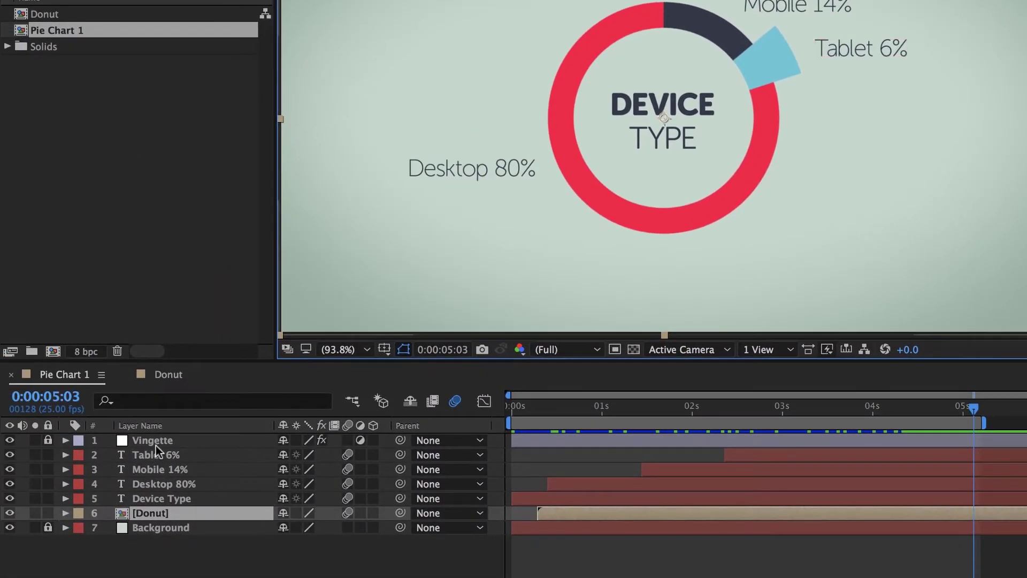
{"action": "key", "text": "F2"}
{"action": "left_click", "coordinate": [140, 442]}
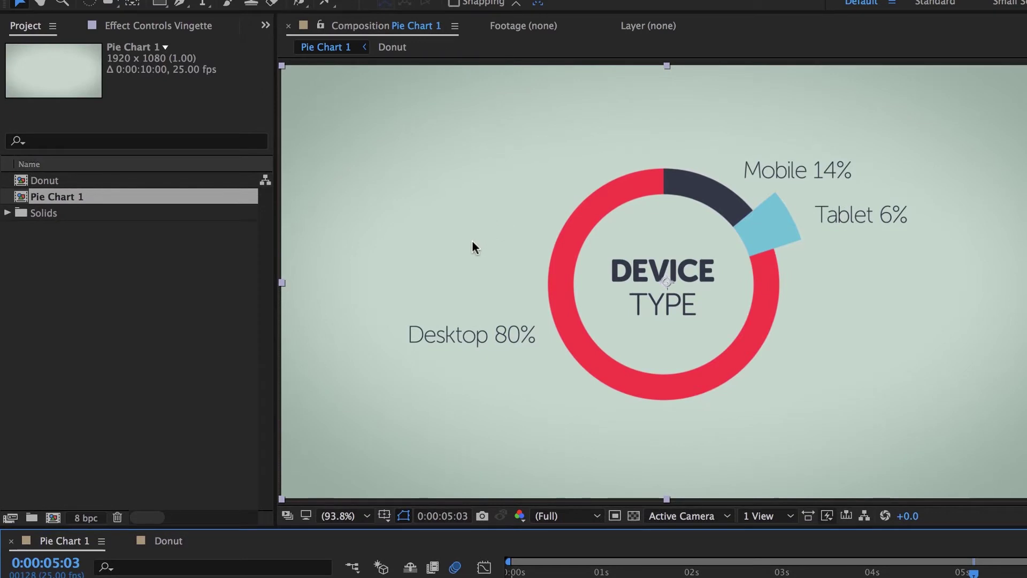
{"action": "key", "text": "Delete"}
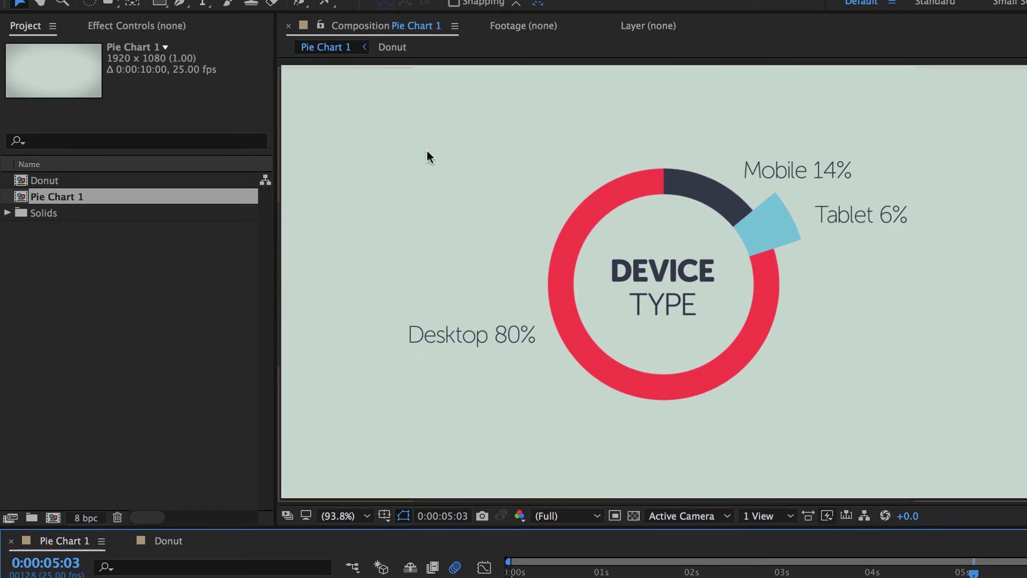
{"action": "key", "text": "ctrl+z"}
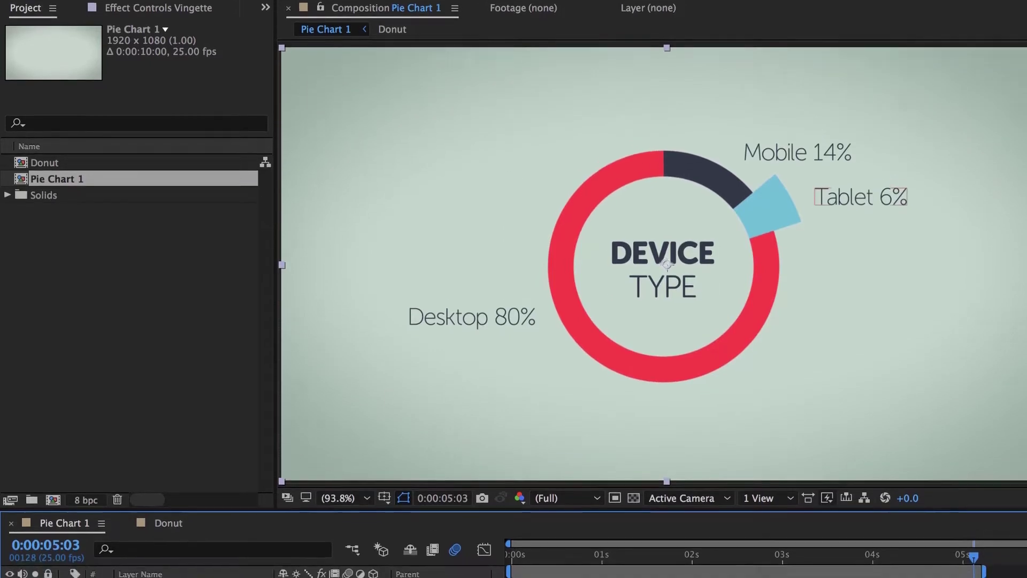
{"action": "key", "text": "Delete"}
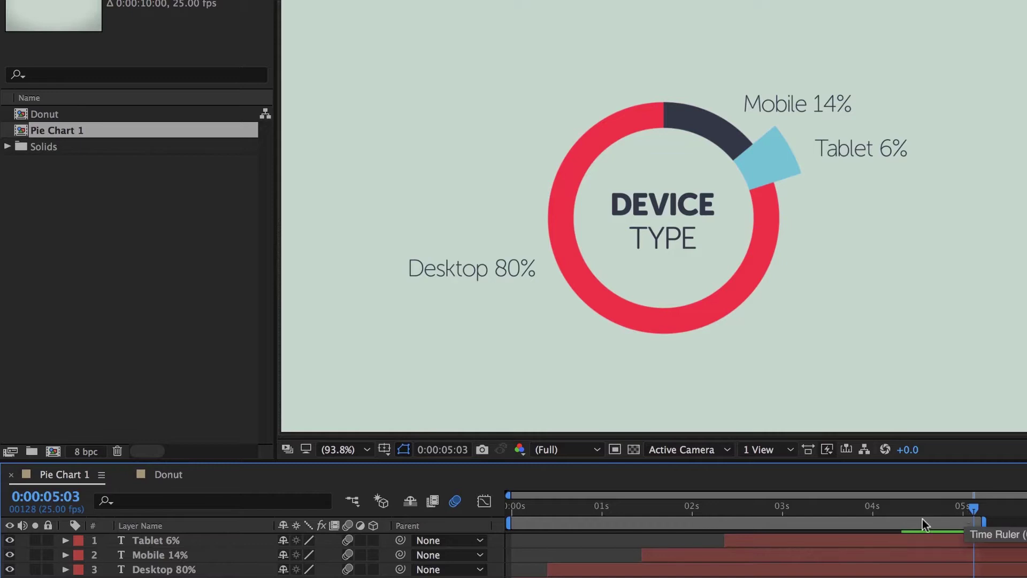
Step: Go to 0:00:04:01, where the Tablet 6% label slides in, and turn off motion blur for the composition
{"action": "left_click", "coordinate": [908, 509]}
{"action": "left_click_drag", "start_coordinate": [894, 511], "coordinate": [878, 510]}
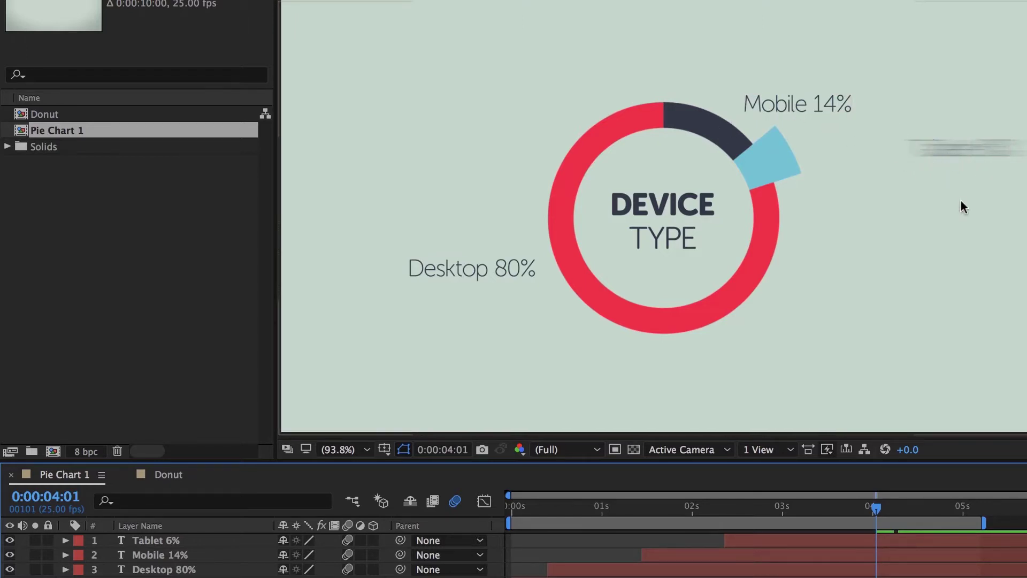
{"action": "left_click", "coordinate": [455, 502]}
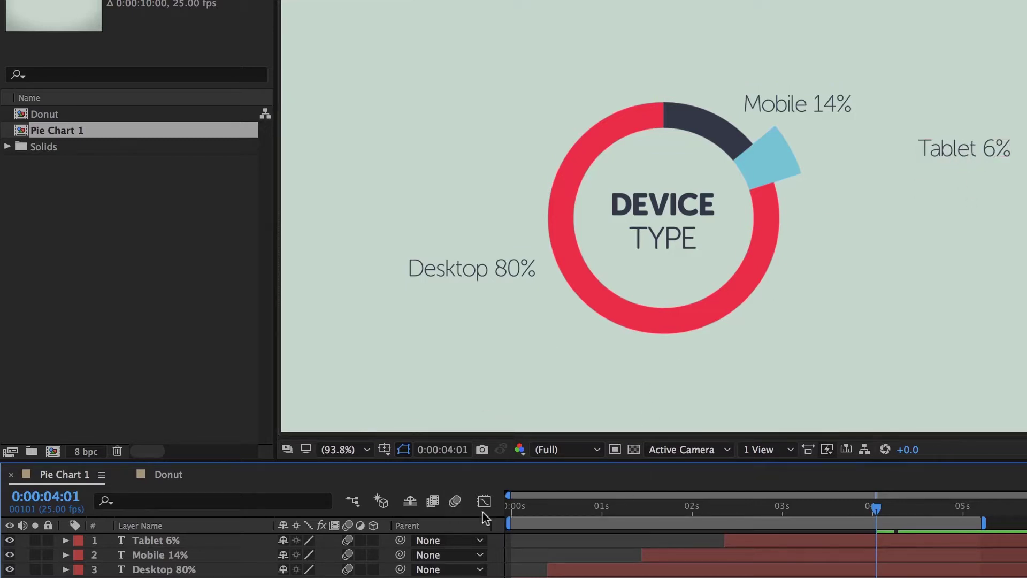
{"action": "left_click", "coordinate": [456, 501]}
{"action": "left_click", "coordinate": [457, 501]}
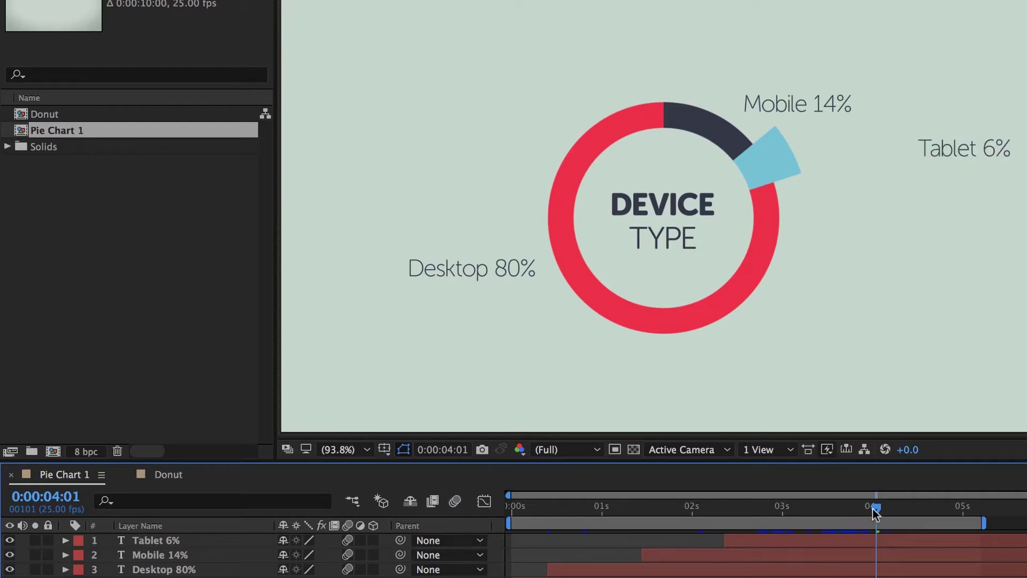
Step: Play the pie chart animation from 0:00:00:22 to review the movement without motion blur
{"action": "left_click_drag", "start_coordinate": [873, 507], "coordinate": [590, 512]}
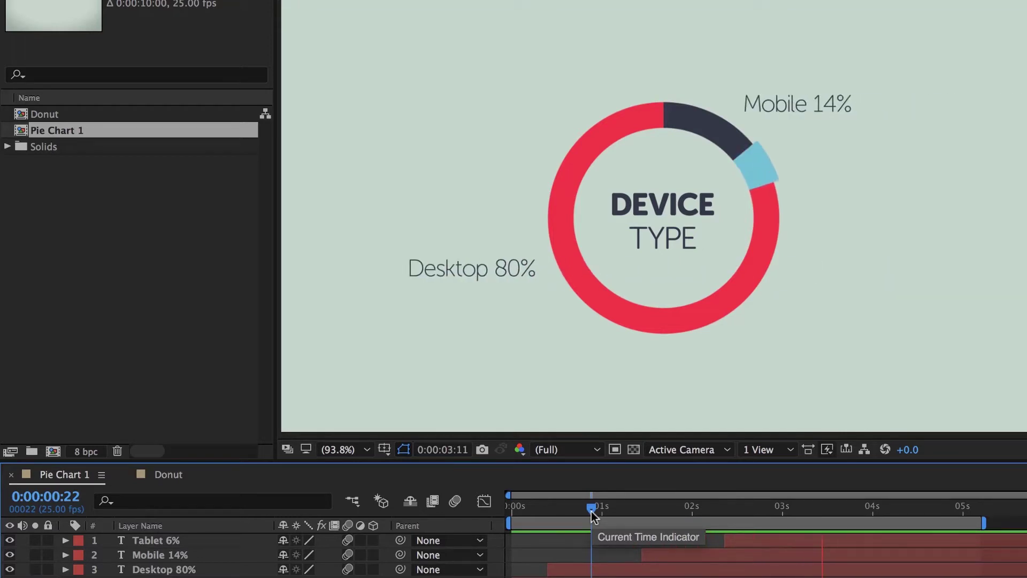
{"action": "key", "text": "space"}
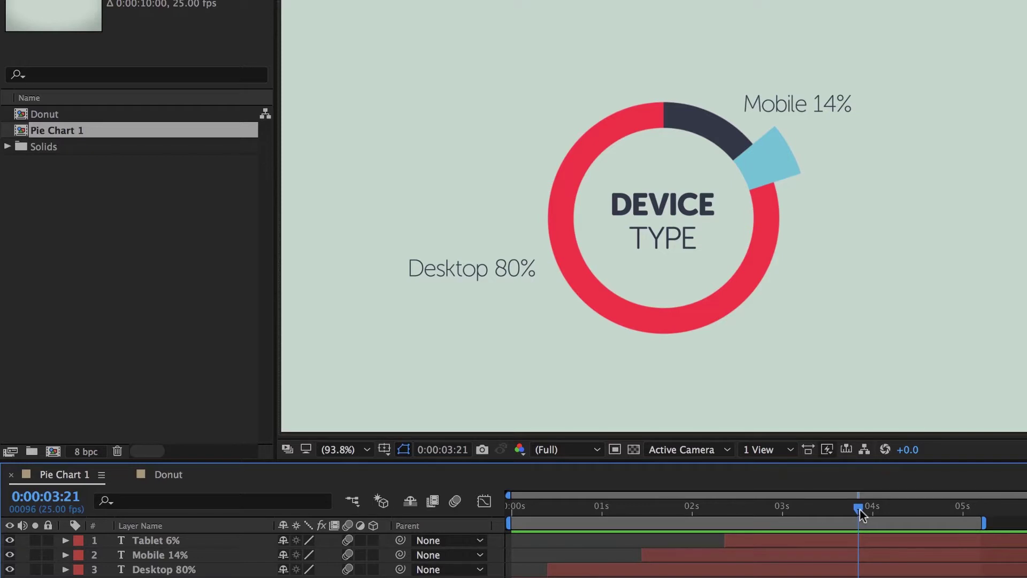
{"action": "key", "text": "space"}
{"action": "key", "text": "space"}
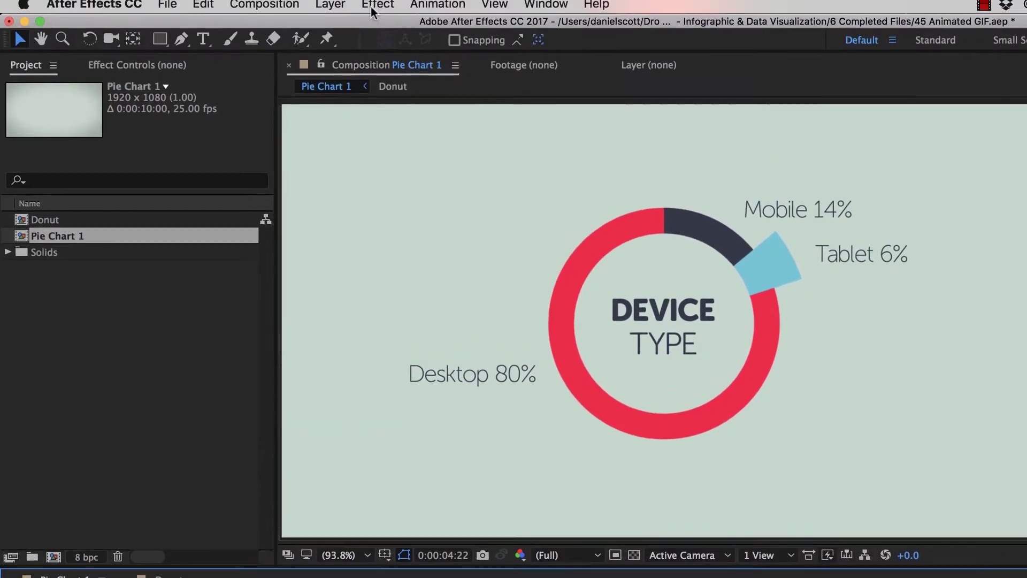
Step: Add the simplified Pie Chart 1 composition to the Adobe Media Encoder queue as a second item, and switch to Media Encoder
{"action": "left_click", "coordinate": [264, 9]}
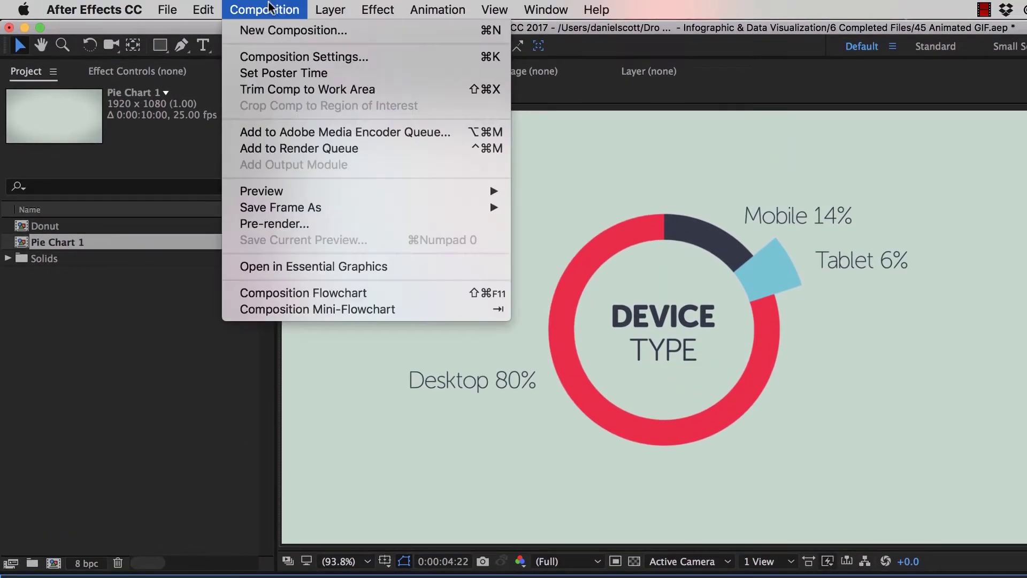
{"action": "left_click", "coordinate": [342, 133]}
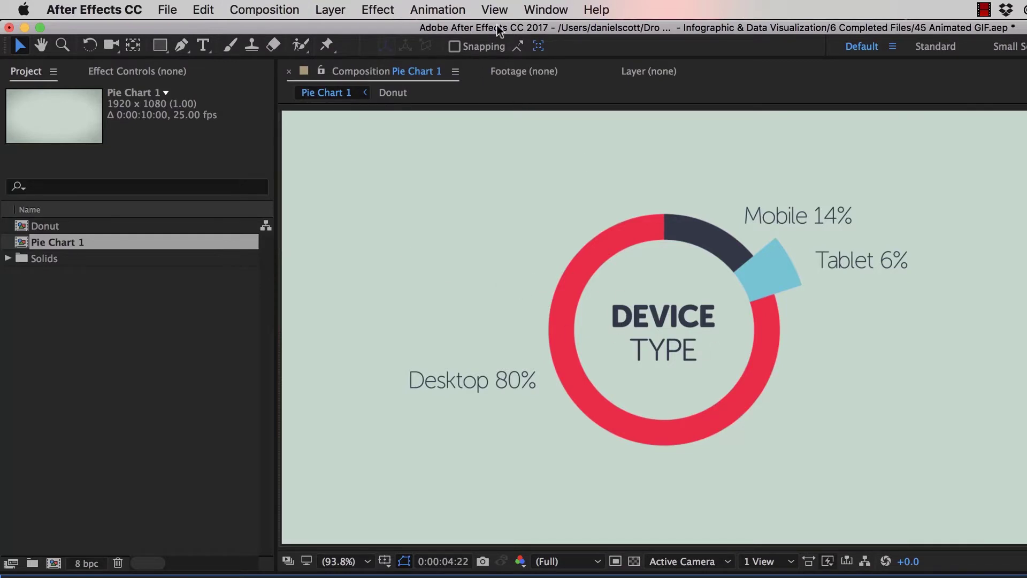
{"action": "left_click", "coordinate": [283, 10]}
{"action": "left_click", "coordinate": [321, 131]}
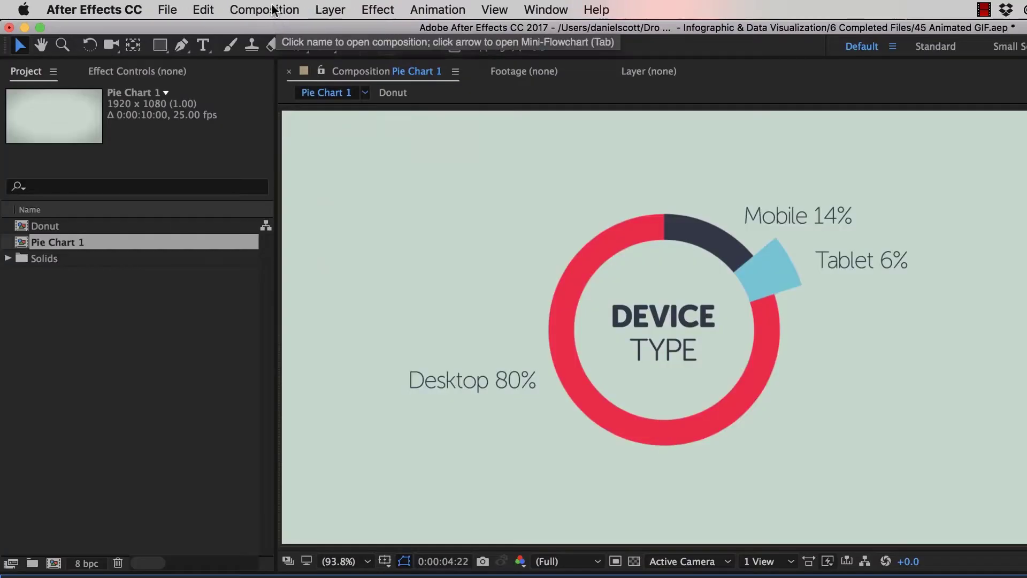
{"action": "left_click", "coordinate": [273, 10]}
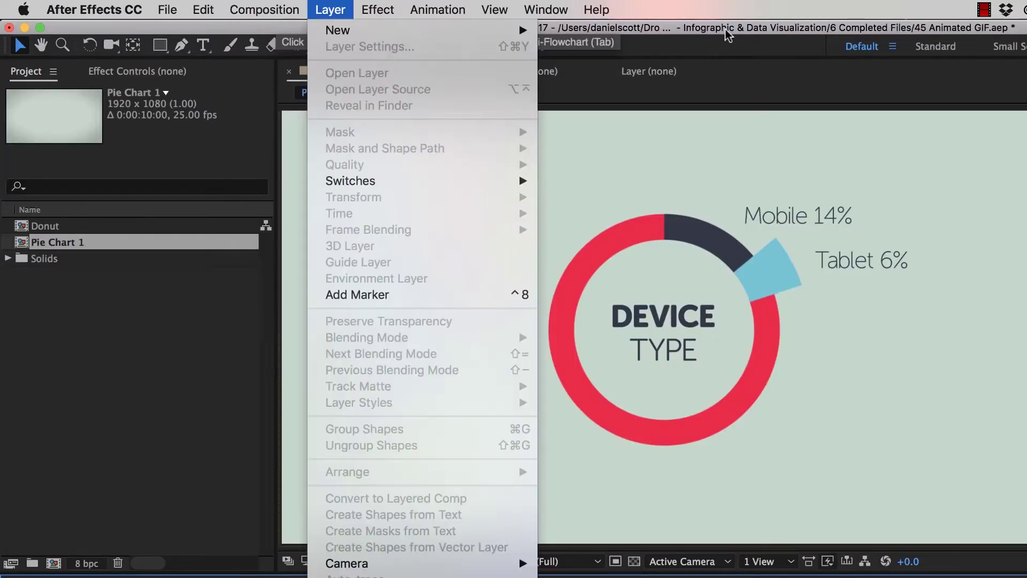
{"action": "left_click", "coordinate": [728, 27]}
{"action": "key", "text": "super+Tab"}
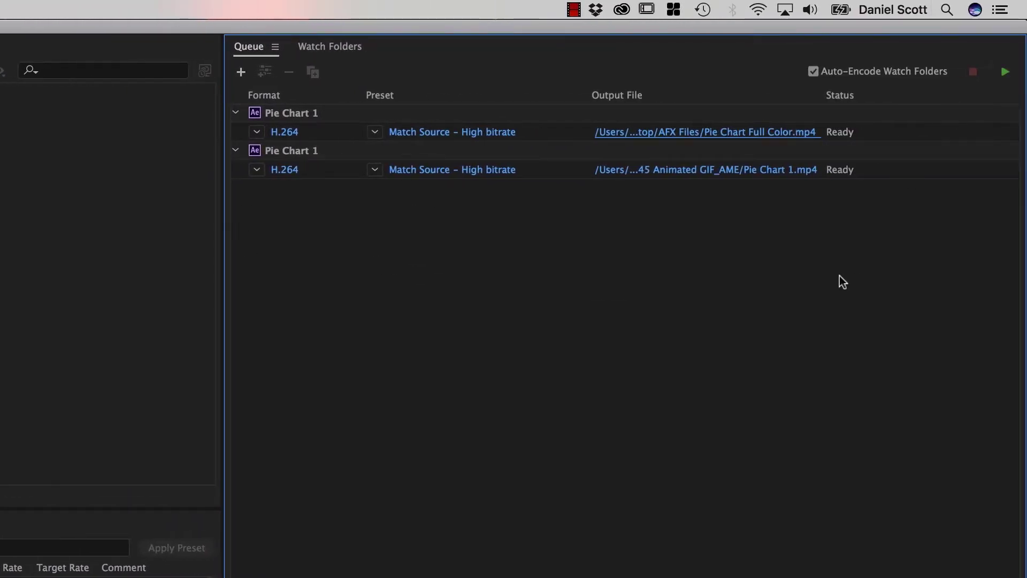
Step: Set the second queue item's output to Pie Chart Simple Colors in the desktop AFX Files folder, and start encoding the queue
{"action": "left_click", "coordinate": [615, 170]}
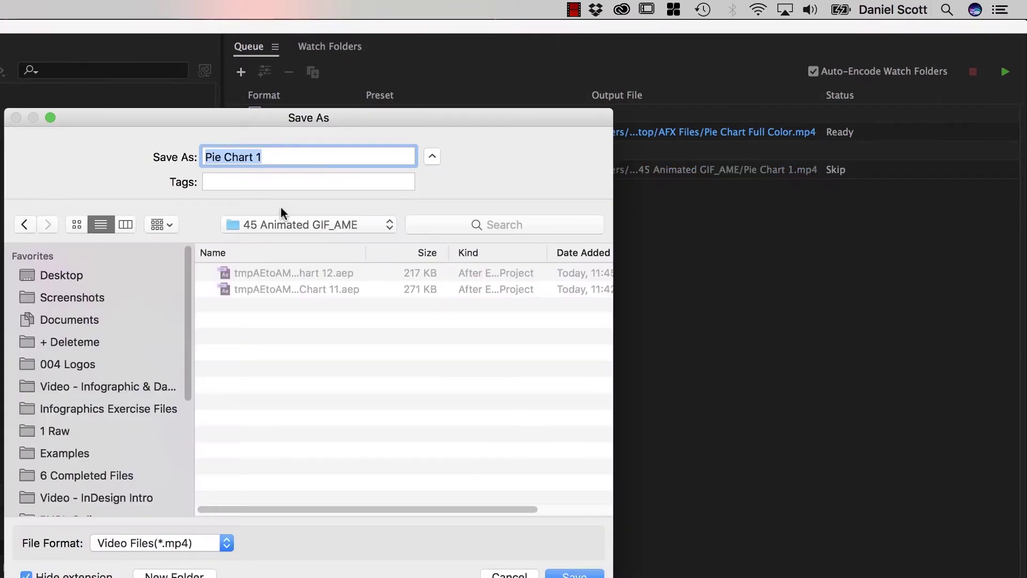
{"action": "left_click", "coordinate": [97, 281]}
{"action": "double_click", "coordinate": [236, 277]}
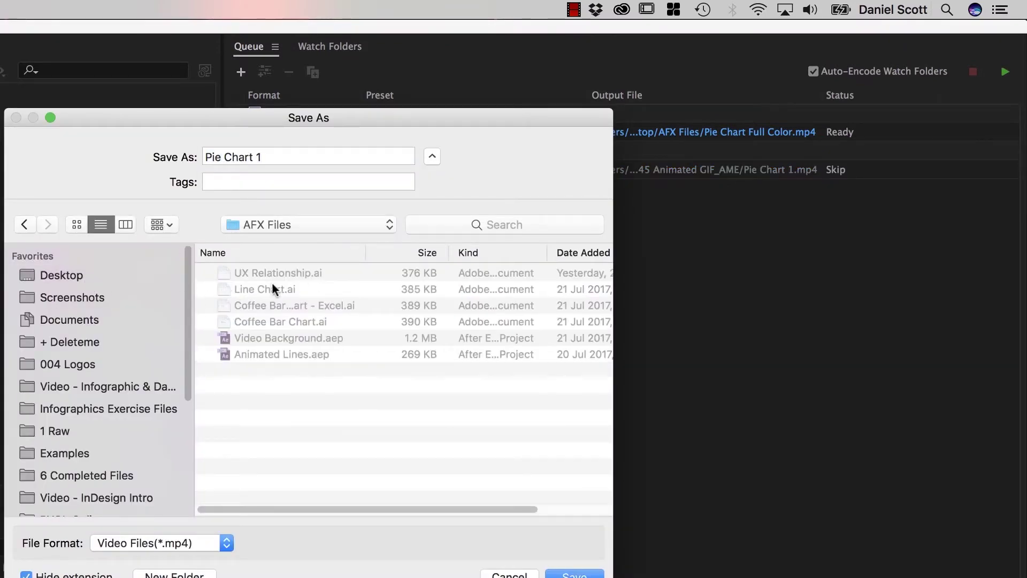
{"action": "double_click", "coordinate": [258, 157]}
{"action": "type", "text": "Simple "}
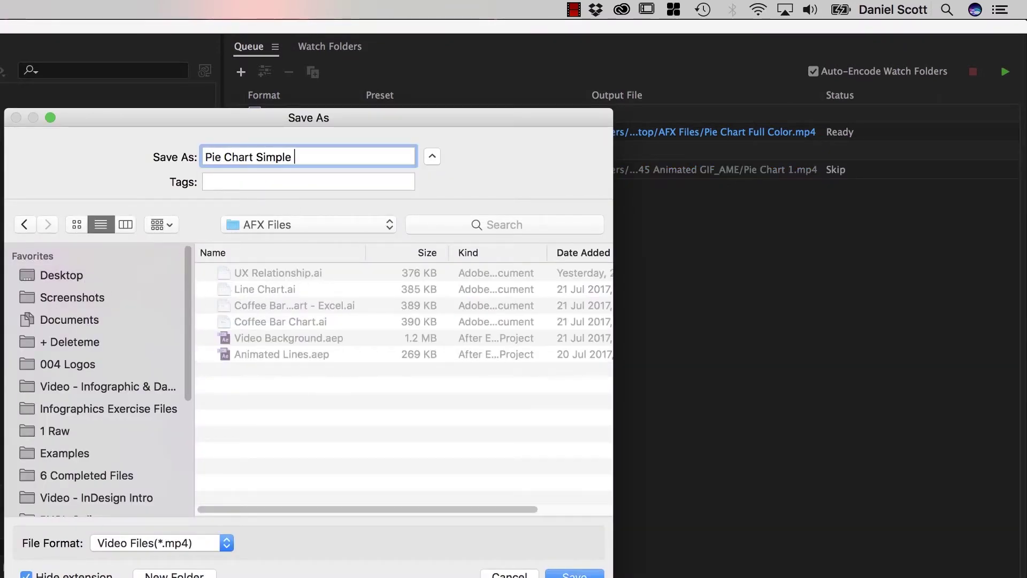
{"action": "type", "text": "Colors"}
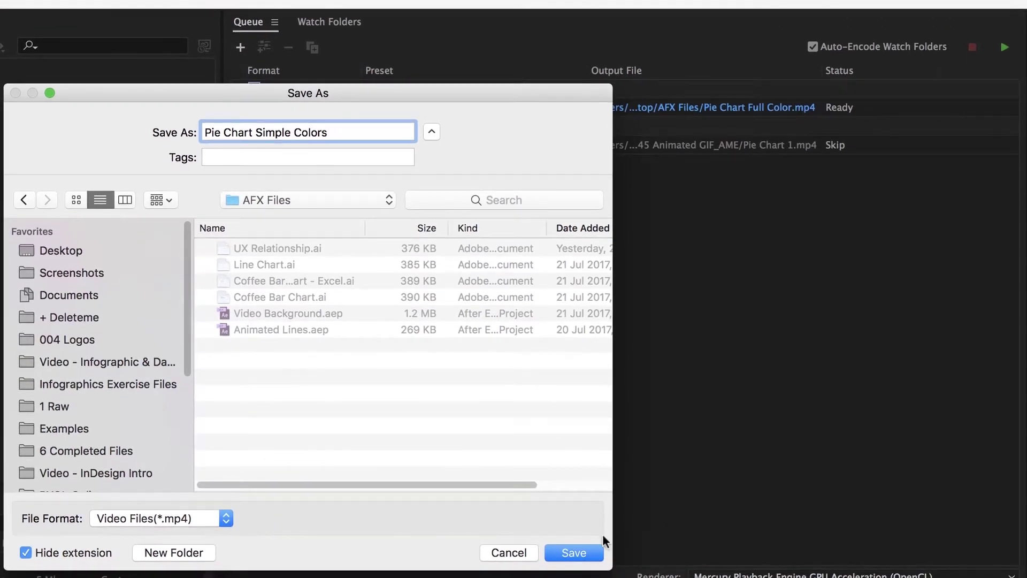
{"action": "left_click", "coordinate": [576, 553]}
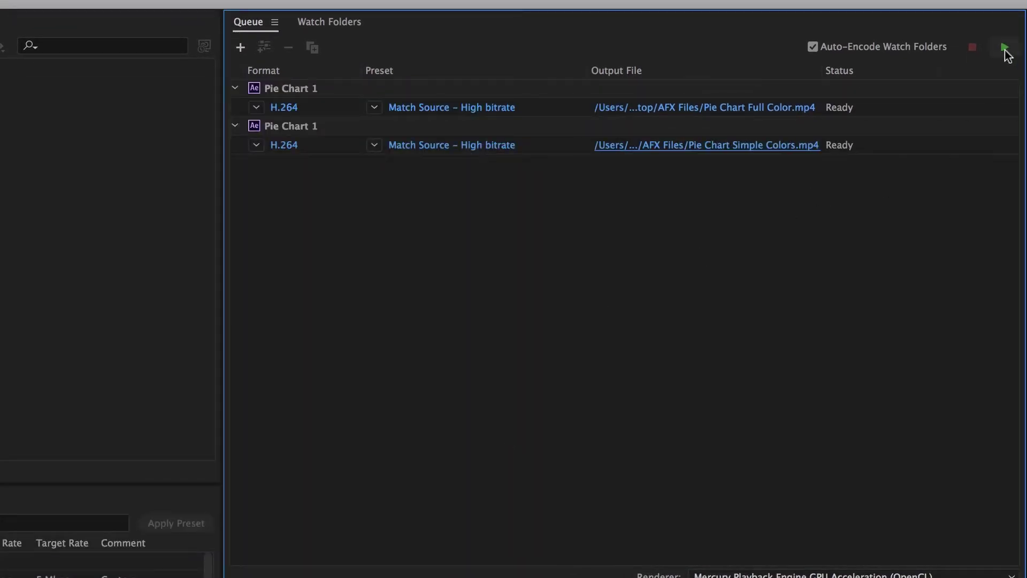
{"action": "left_click", "coordinate": [1005, 48]}
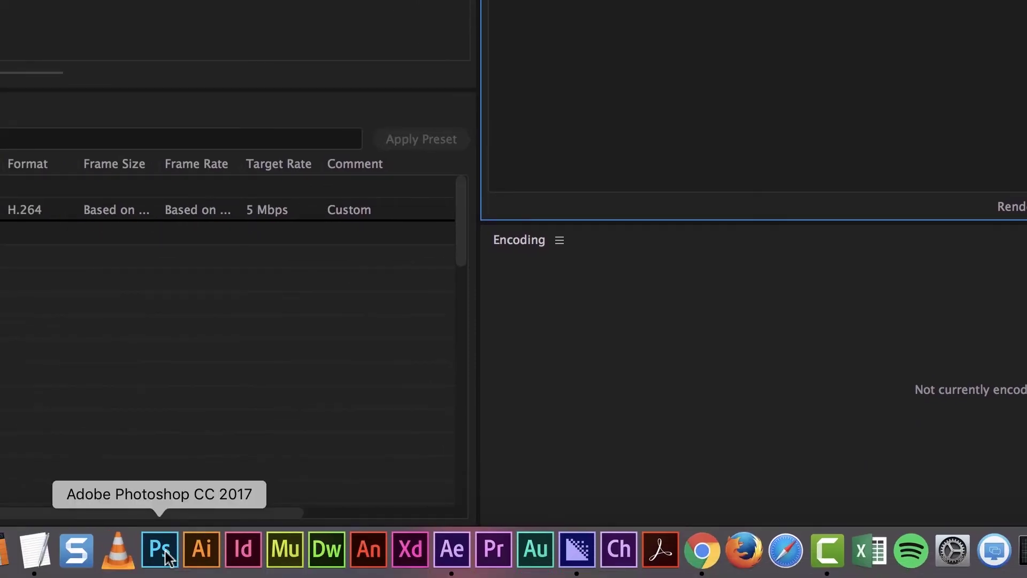
Step: Switch to Photoshop and open Pie Chart Full Color.mp4 from the AFX Files folder on the desktop
{"action": "left_click", "coordinate": [160, 550]}
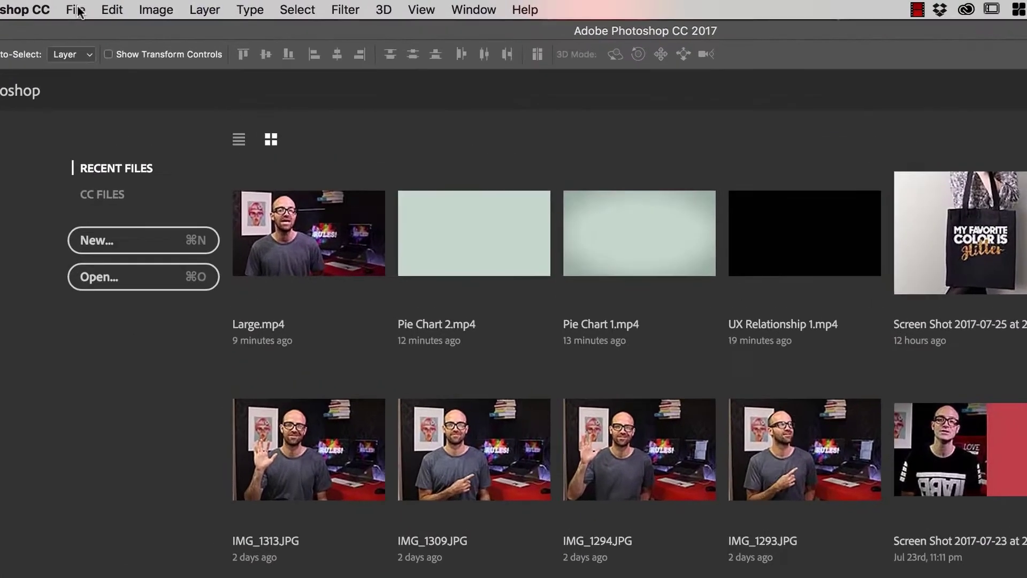
{"action": "left_click", "coordinate": [111, 5]}
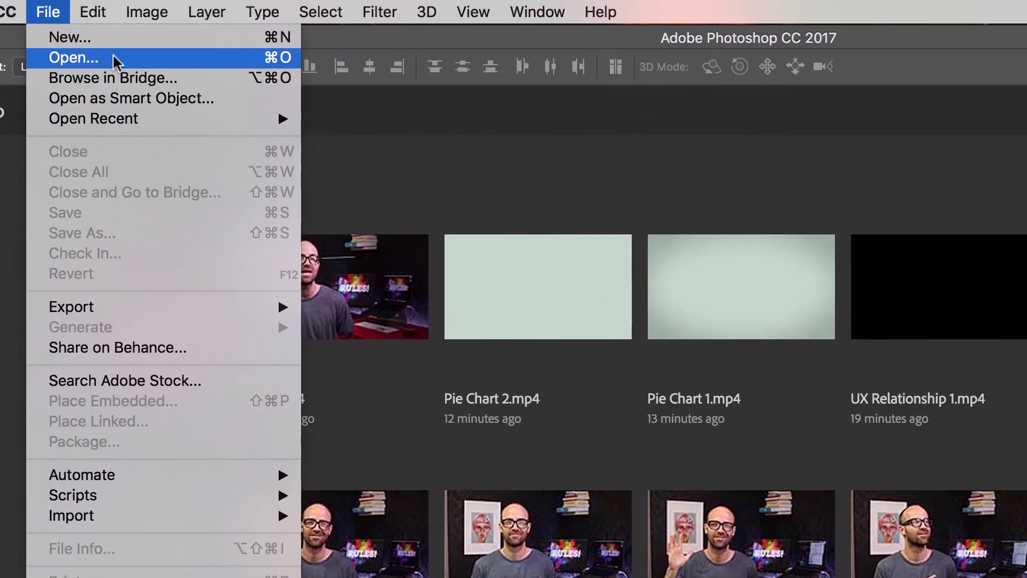
{"action": "mouse_move", "coordinate": [85, 122]}
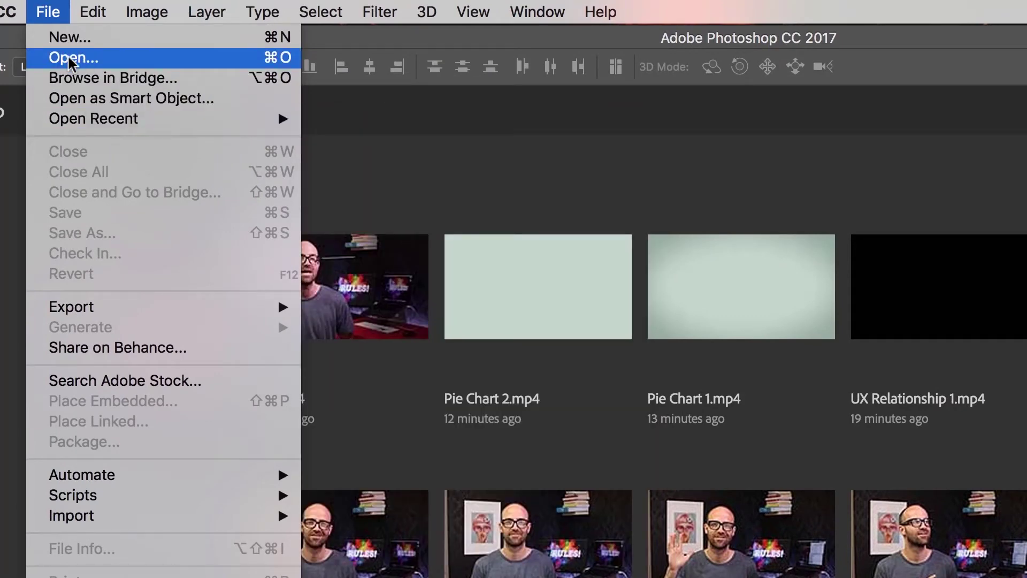
{"action": "left_click", "coordinate": [71, 59]}
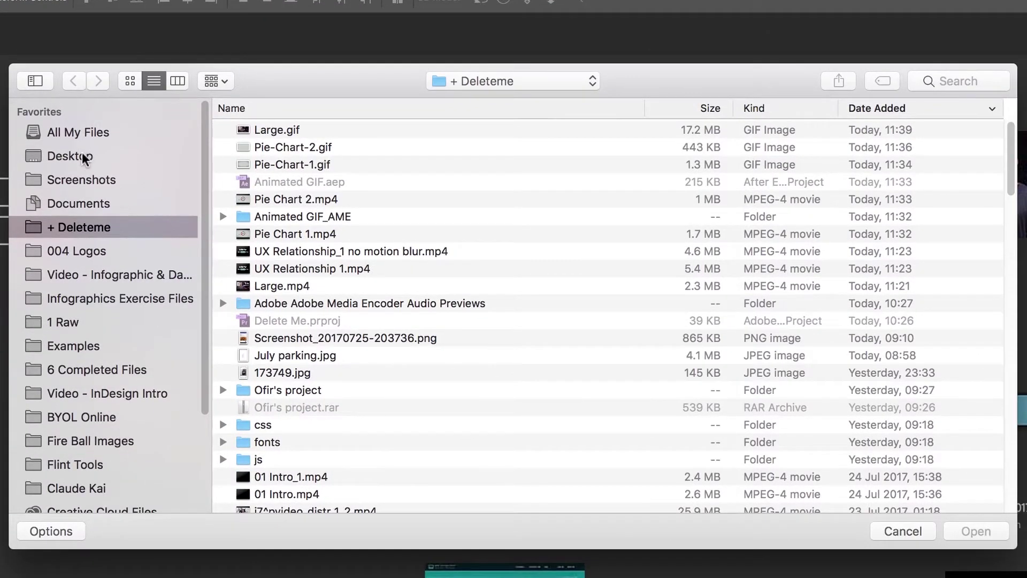
{"action": "left_click", "coordinate": [84, 157]}
{"action": "left_click", "coordinate": [283, 130]}
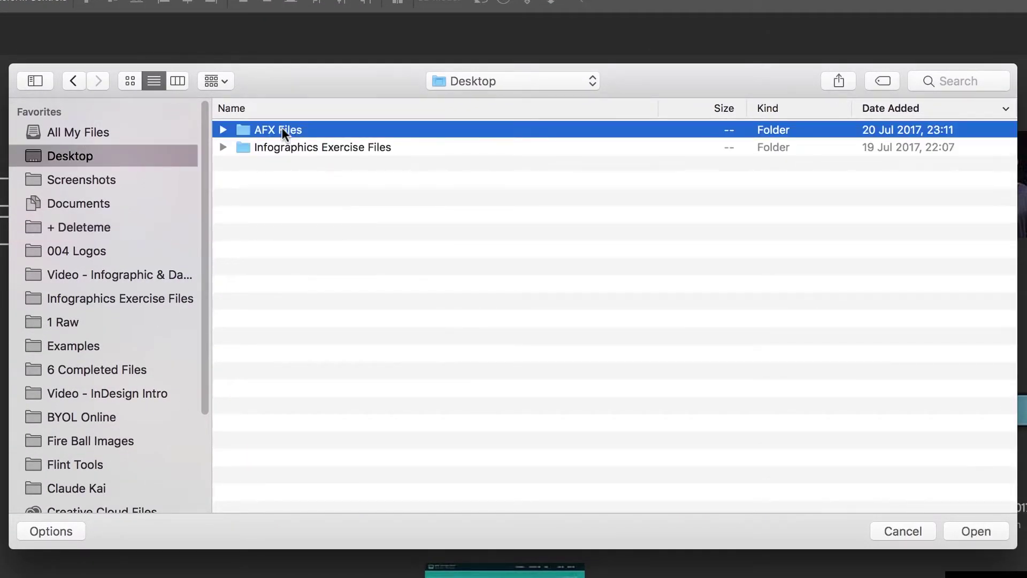
{"action": "double_click", "coordinate": [281, 129]}
{"action": "left_click", "coordinate": [367, 130]}
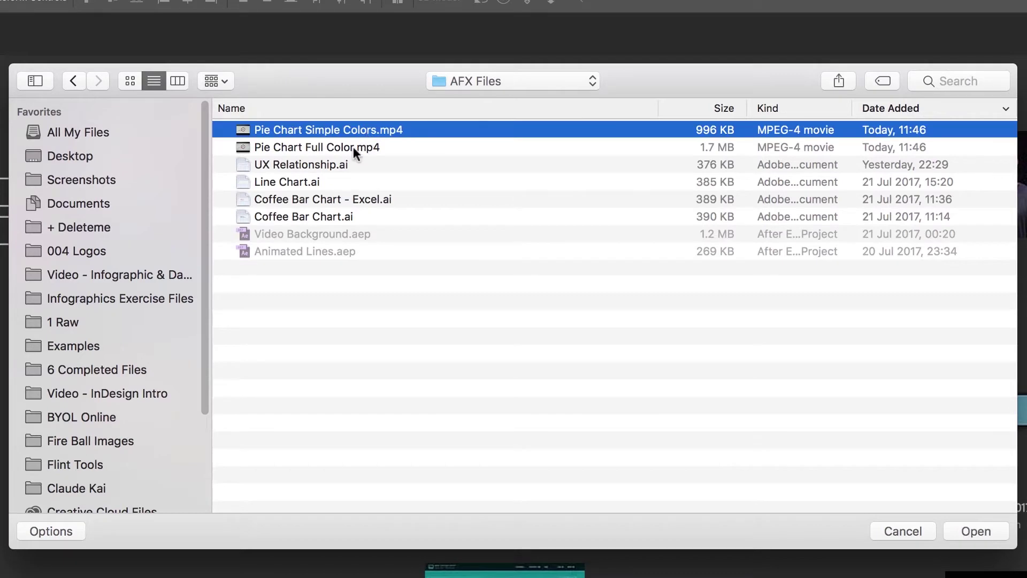
{"action": "left_click", "coordinate": [352, 147], "text": "shift"}
{"action": "left_click", "coordinate": [348, 182]}
{"action": "left_click", "coordinate": [344, 134]}
{"action": "left_click", "coordinate": [340, 144]}
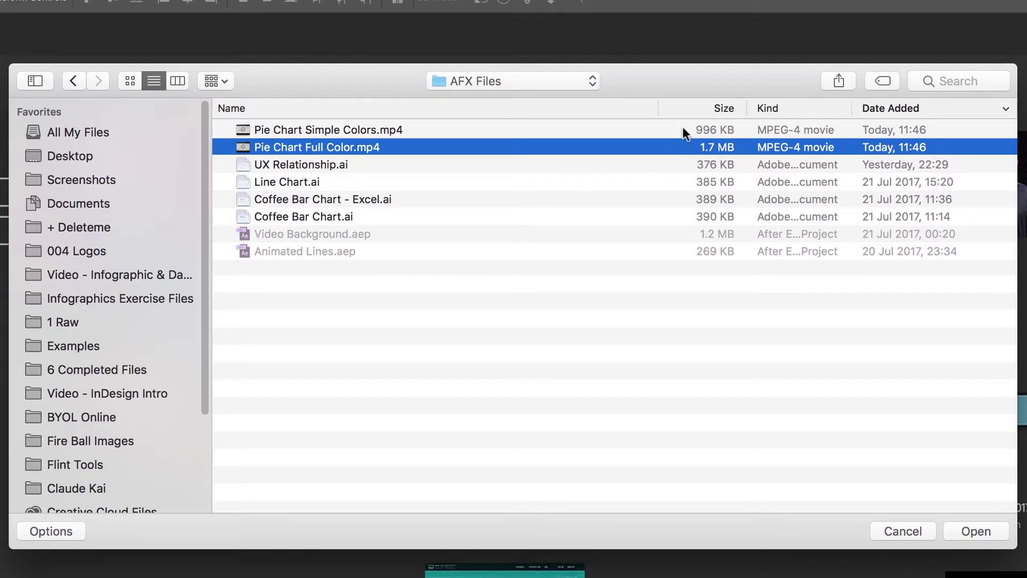
{"action": "left_click", "coordinate": [969, 532]}
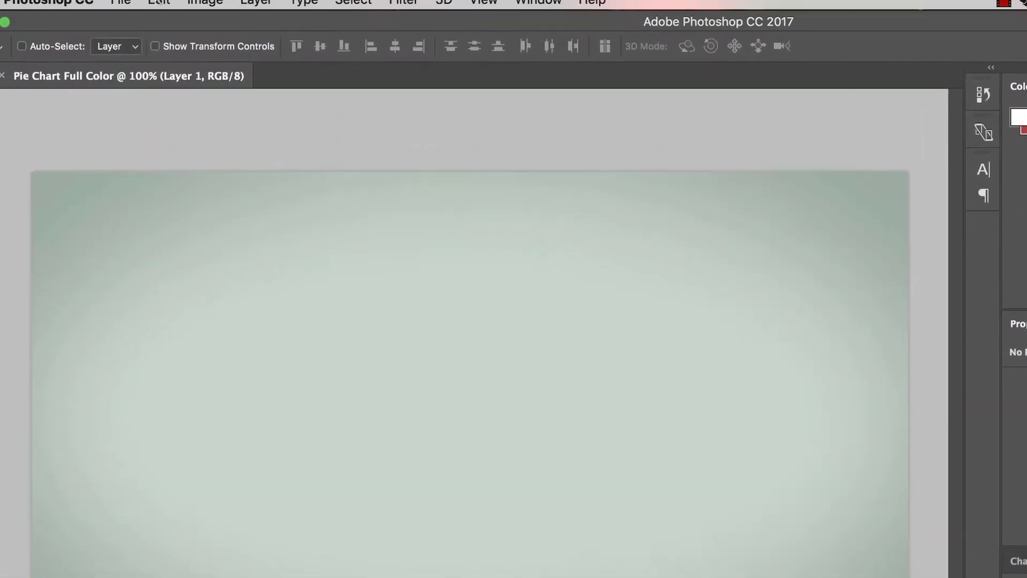
Step: Set up a Save for Web (Legacy) export of the full-color animation with the GIF 128 Dithered preset and 256 colors
{"action": "left_click", "coordinate": [165, 10]}
{"action": "mouse_move", "coordinate": [268, 272]}
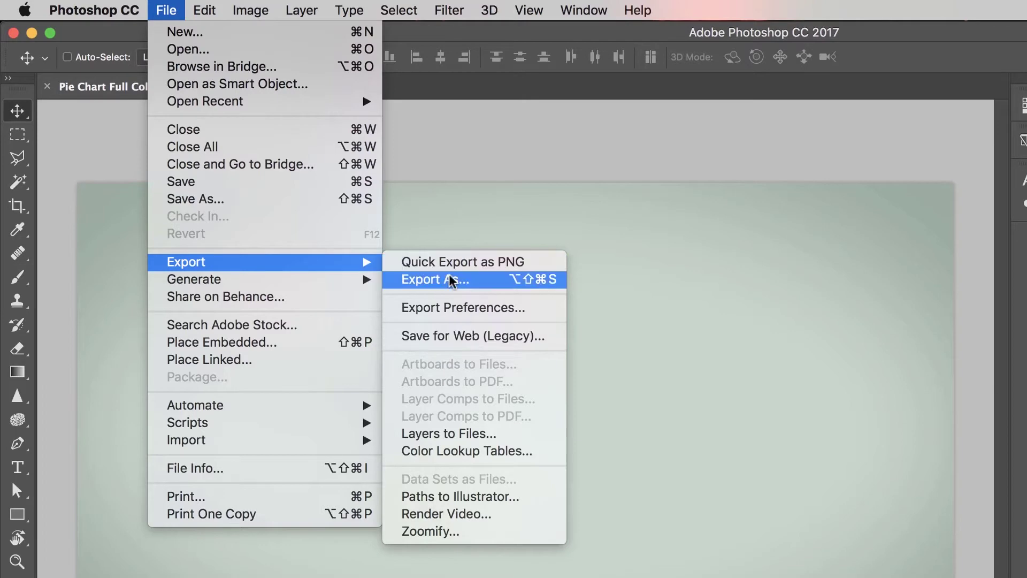
{"action": "left_click", "coordinate": [525, 344]}
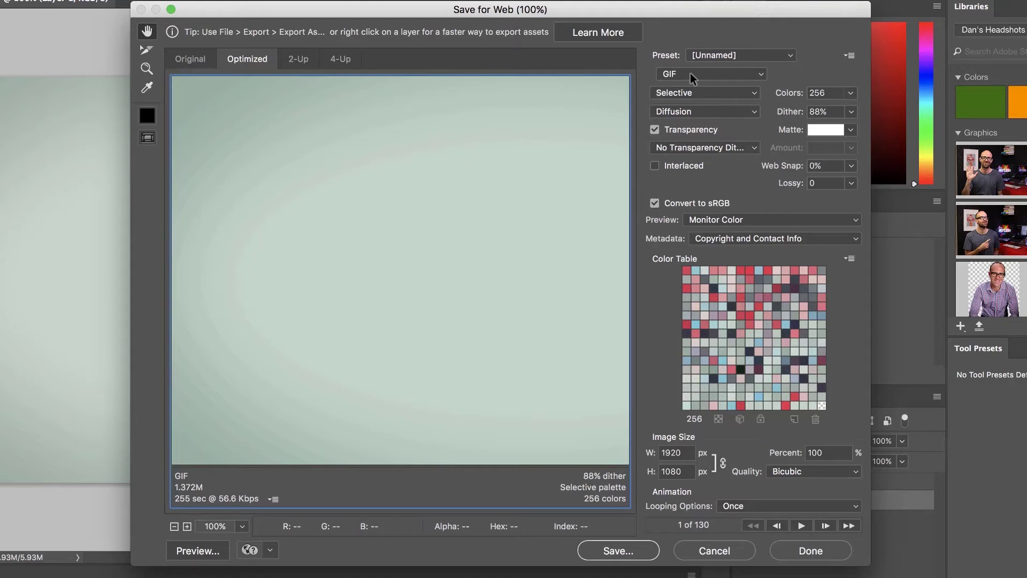
{"action": "left_click", "coordinate": [696, 55]}
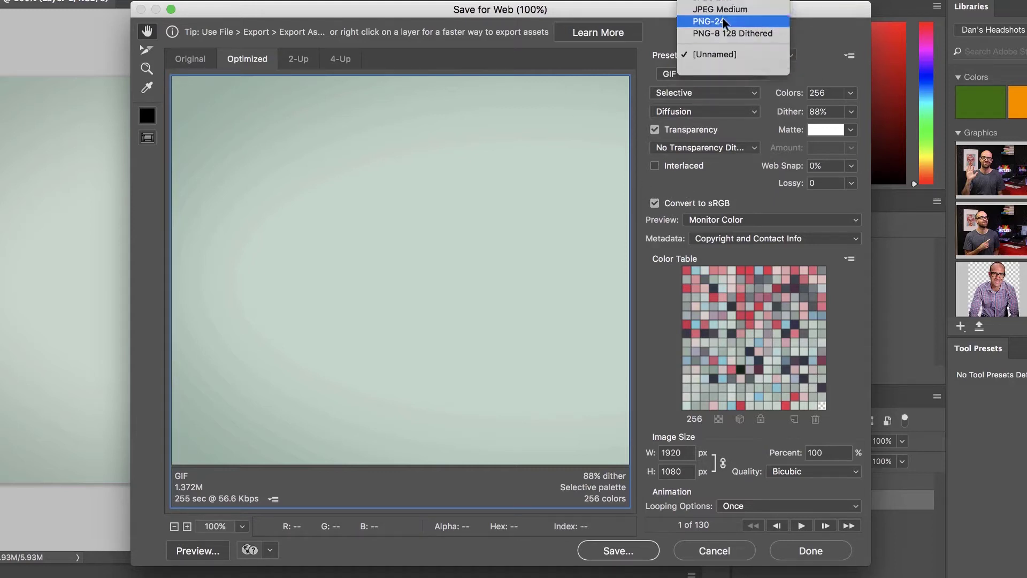
{"action": "mouse_move", "coordinate": [720, 4]}
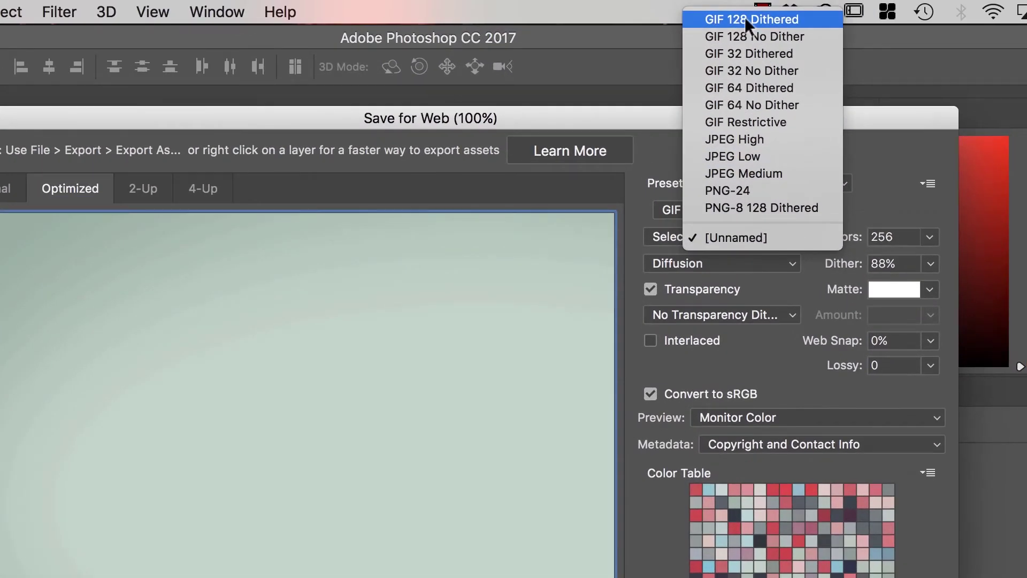
{"action": "left_click", "coordinate": [745, 18]}
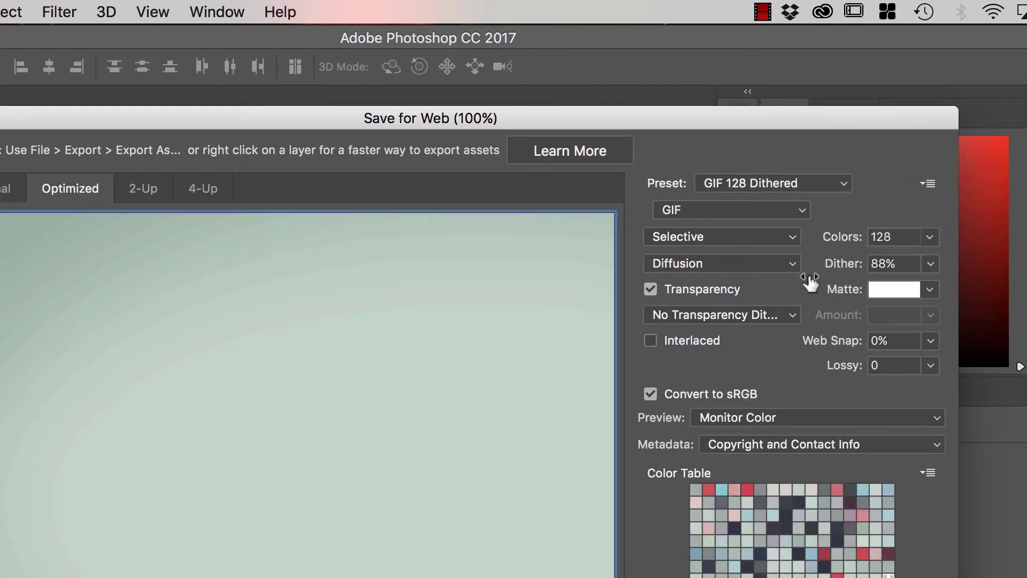
{"action": "left_click", "coordinate": [929, 237]}
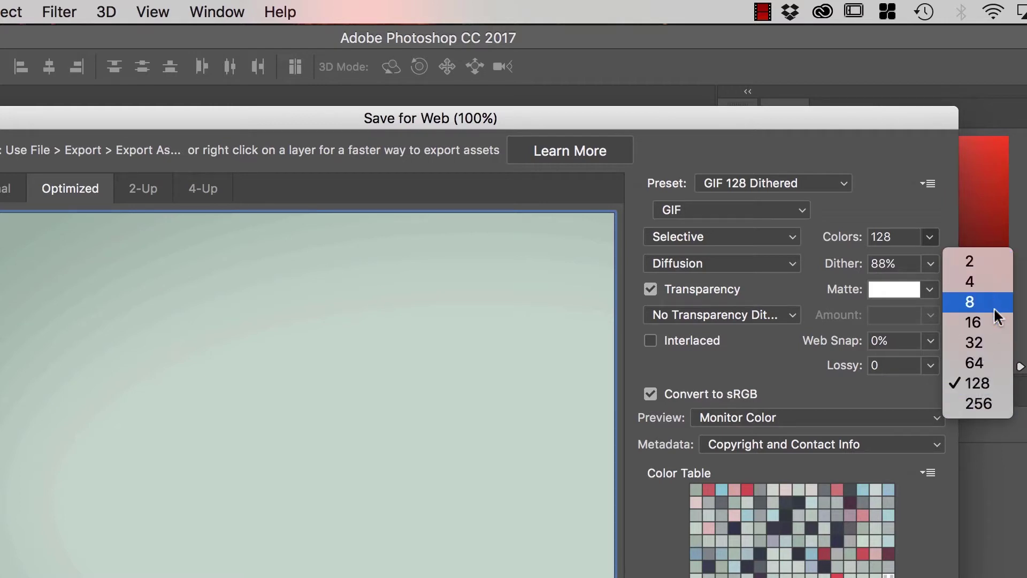
{"action": "left_click", "coordinate": [975, 403]}
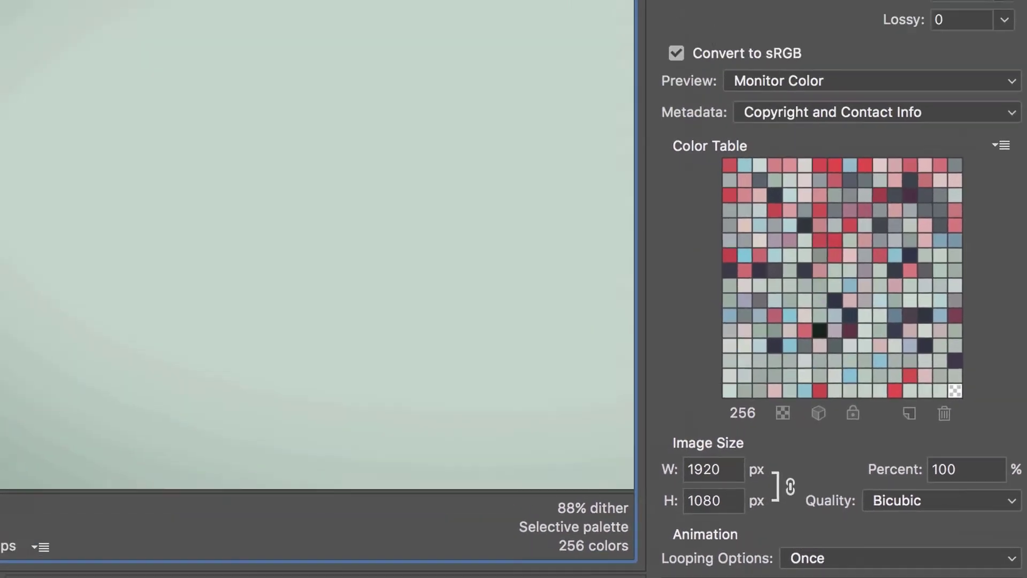
Step: Save the full-color GIF into the AFX Files folder on the desktop
{"action": "left_click", "coordinate": [566, 531]}
{"action": "left_click", "coordinate": [227, 216]}
{"action": "left_click", "coordinate": [445, 216]}
{"action": "double_click", "coordinate": [445, 217]}
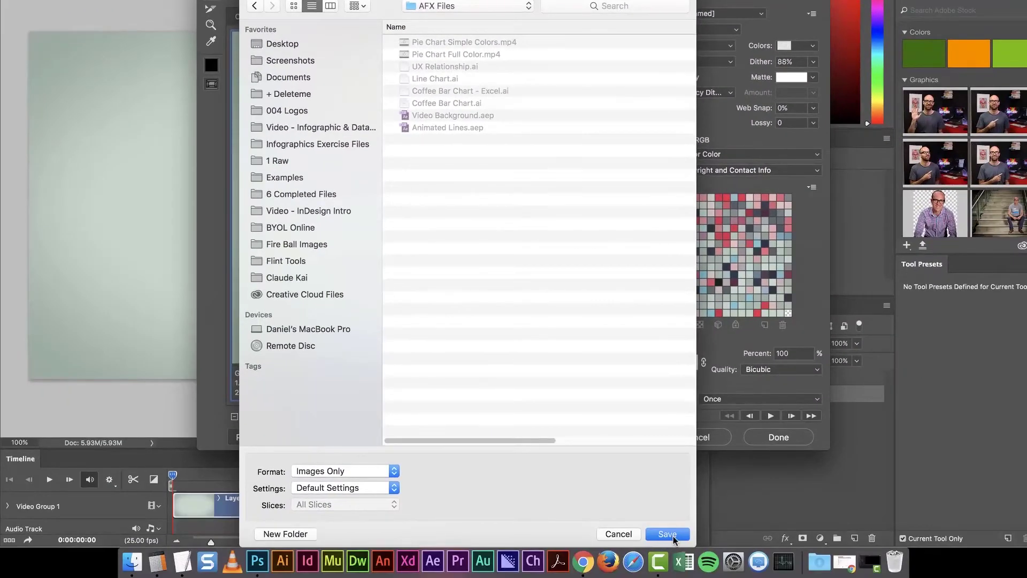
{"action": "left_click", "coordinate": [672, 535]}
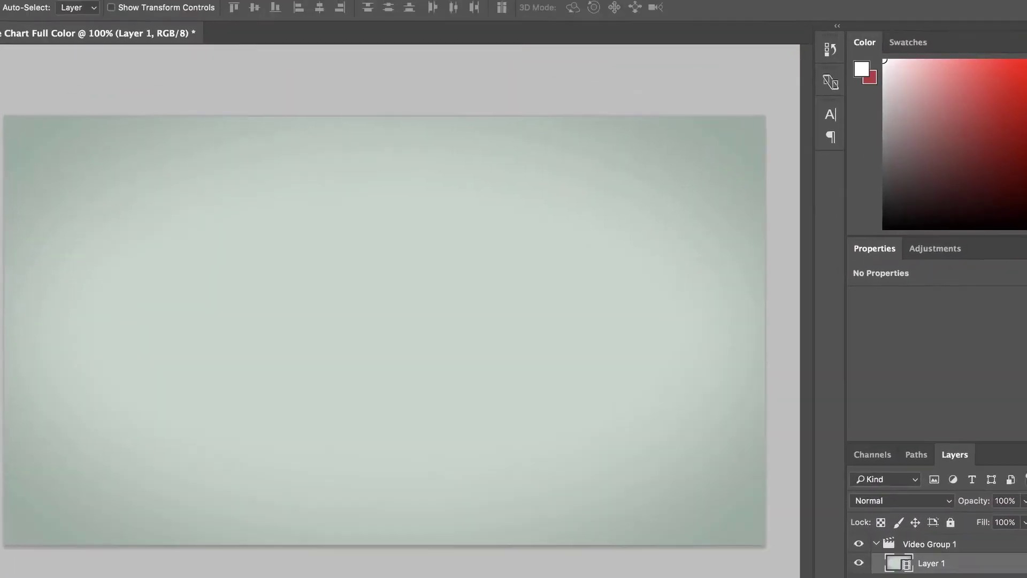
Step: Open Pie Chart Simple Colors.mp4 from the AFX Files folder
{"action": "left_click", "coordinate": [79, 10]}
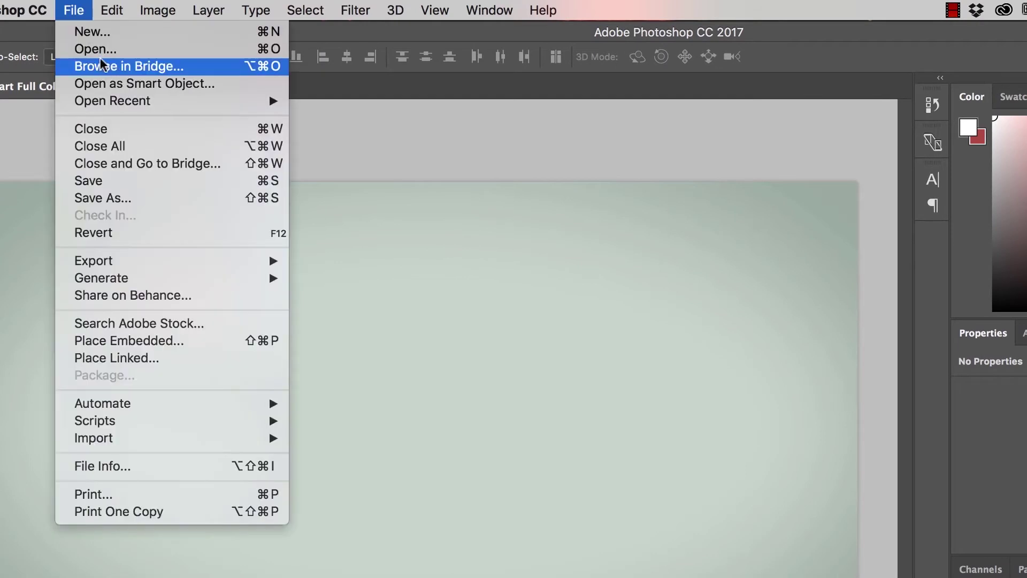
{"action": "left_click", "coordinate": [96, 49]}
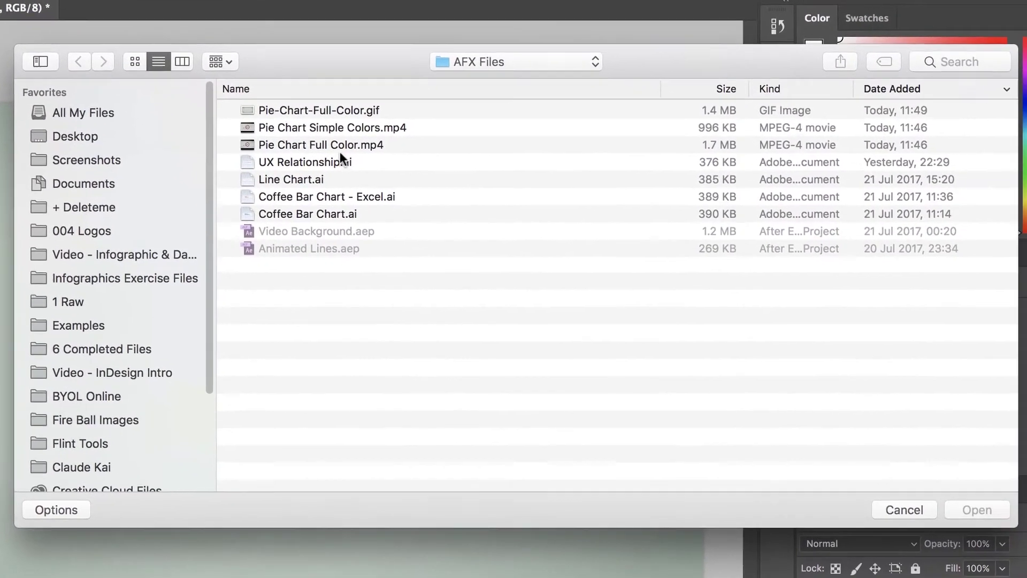
{"action": "left_click", "coordinate": [357, 128]}
{"action": "left_click", "coordinate": [973, 508]}
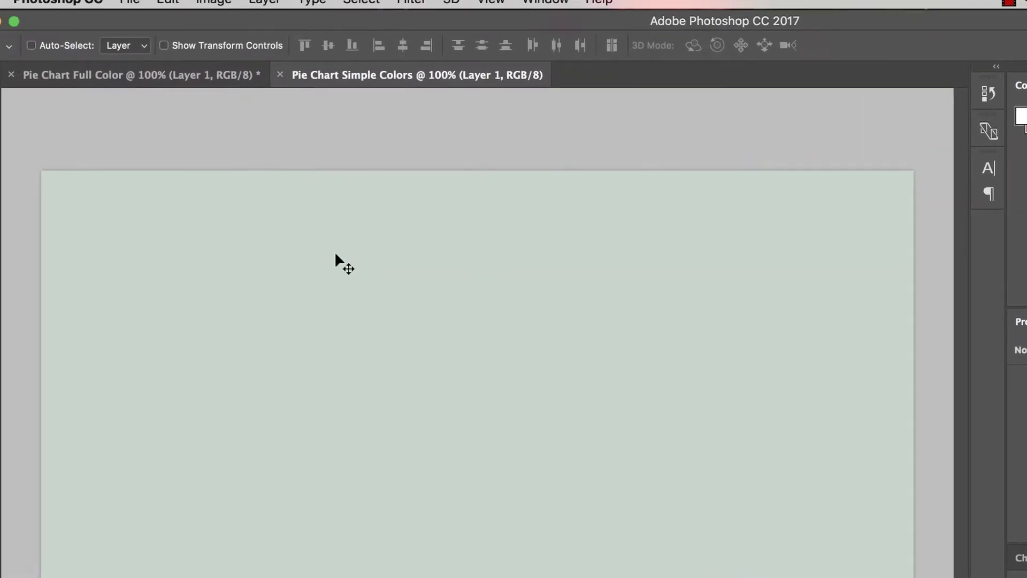
Step: Export the simple-color animation as a GIF into AFX Files using Save for Web (Legacy)
{"action": "left_click", "coordinate": [168, 9]}
{"action": "mouse_move", "coordinate": [255, 266]}
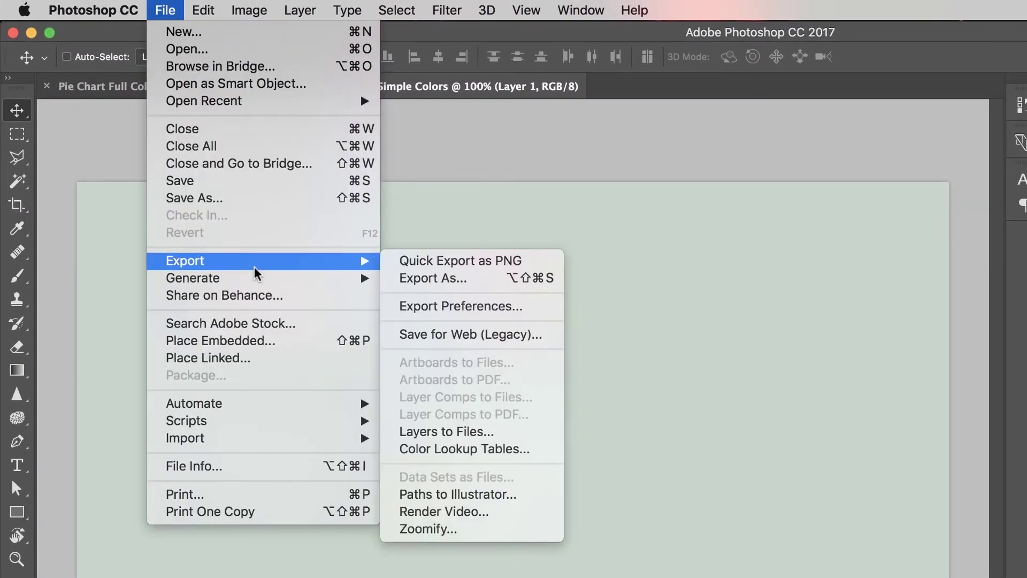
{"action": "left_click", "coordinate": [447, 337]}
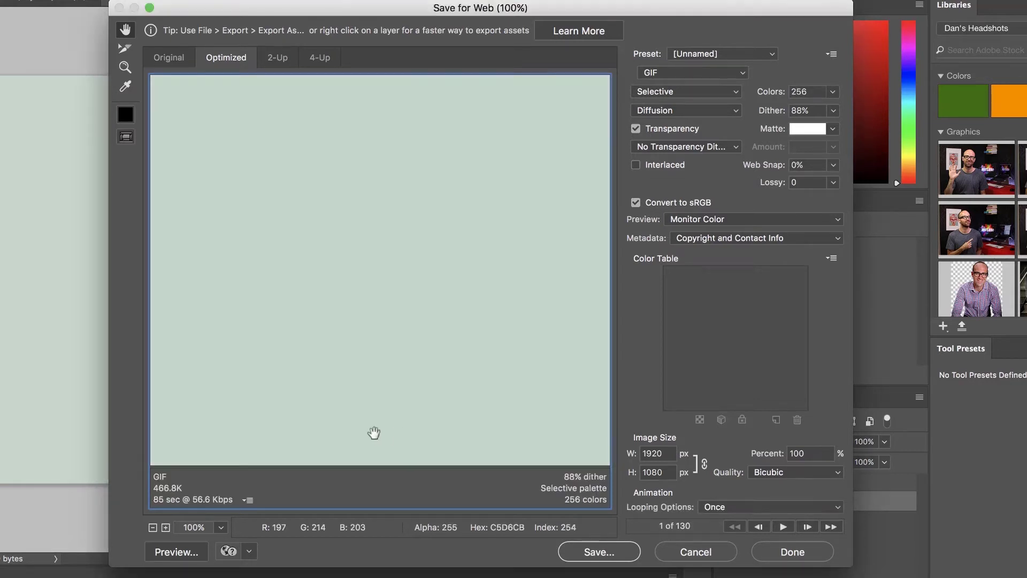
{"action": "left_click", "coordinate": [591, 552]}
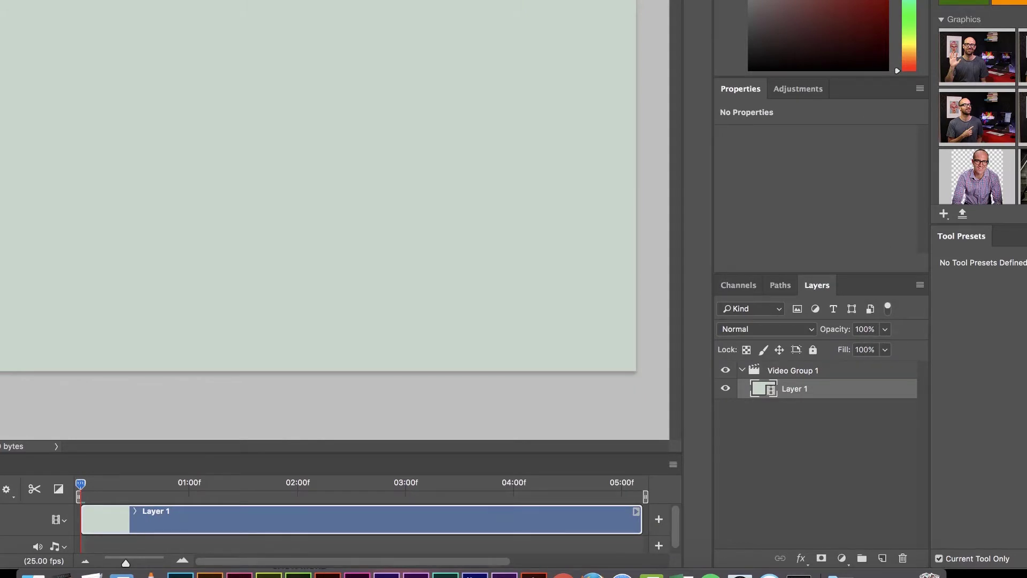
Step: Switch to Finder and compare the file sizes of the two exported pie chart GIFs in the desktop AFX Files folder
{"action": "key", "text": "super+Tab"}
{"action": "key", "text": "super+Tab"}
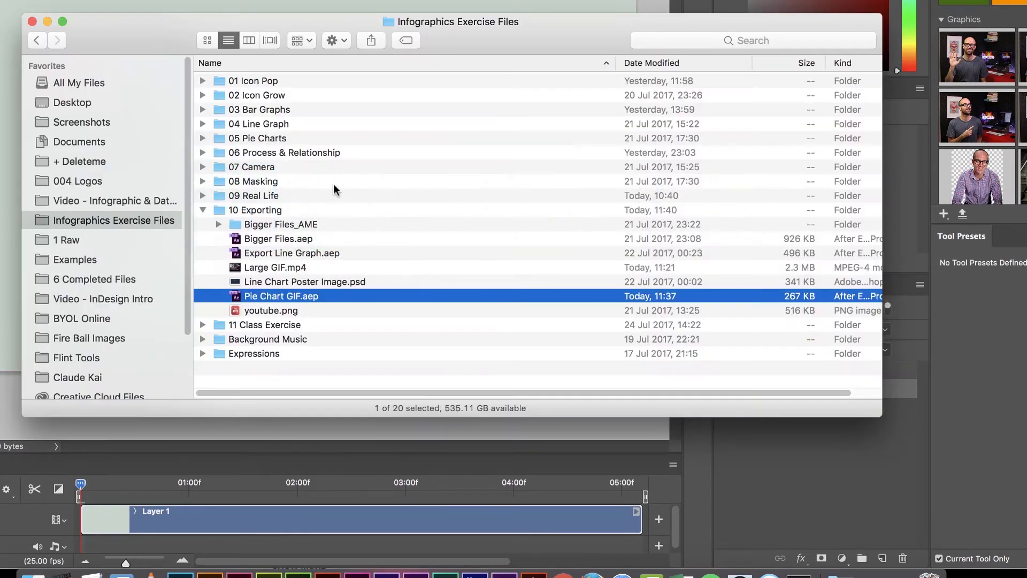
{"action": "left_click", "coordinate": [98, 108]}
{"action": "double_click", "coordinate": [235, 80]}
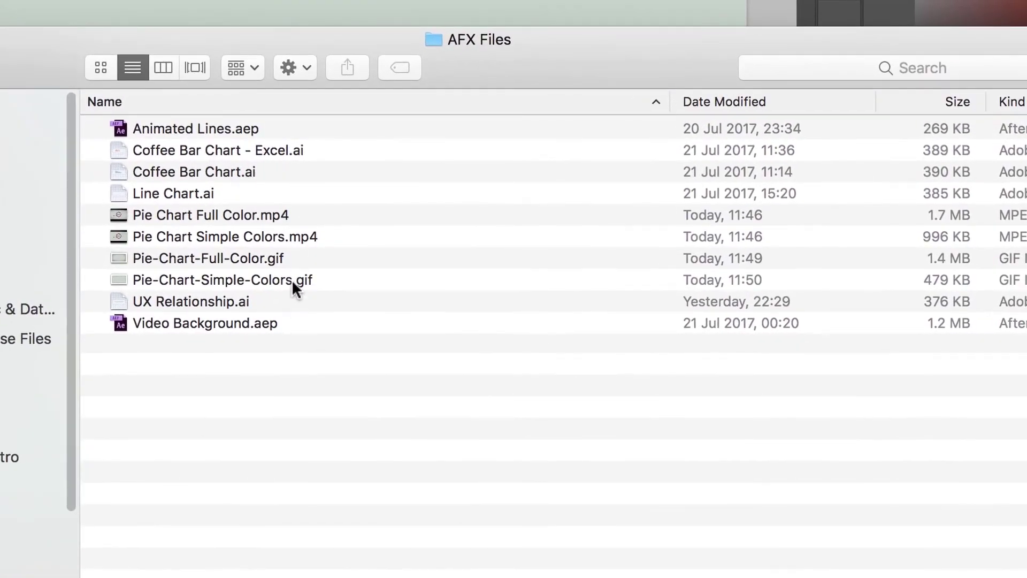
{"action": "left_click", "coordinate": [294, 283]}
{"action": "left_click", "coordinate": [253, 258], "text": "shift"}
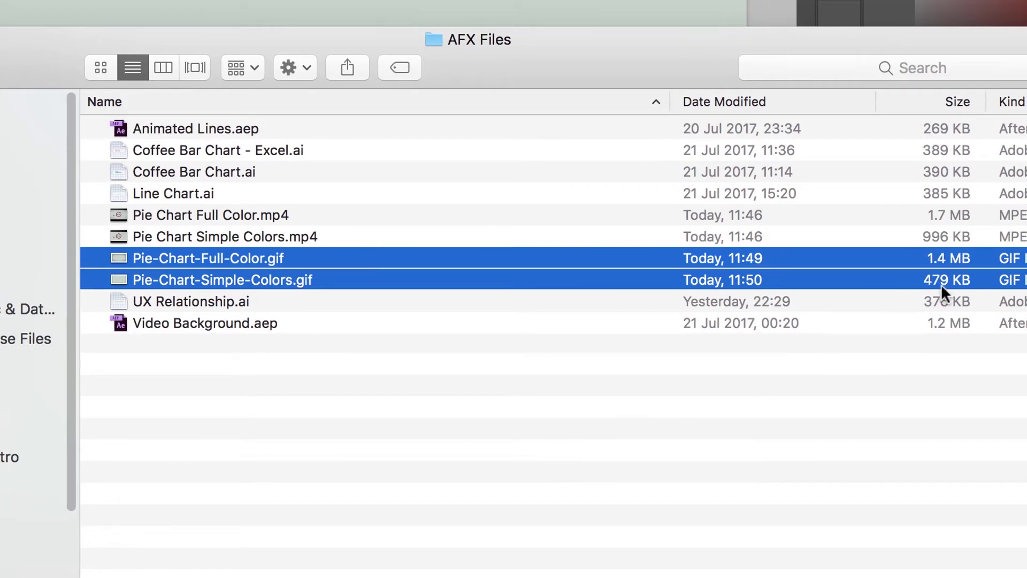
Step: Preview Pie-Chart-Full-Color.gif in Quick Look to check its animation
{"action": "left_click", "coordinate": [947, 372]}
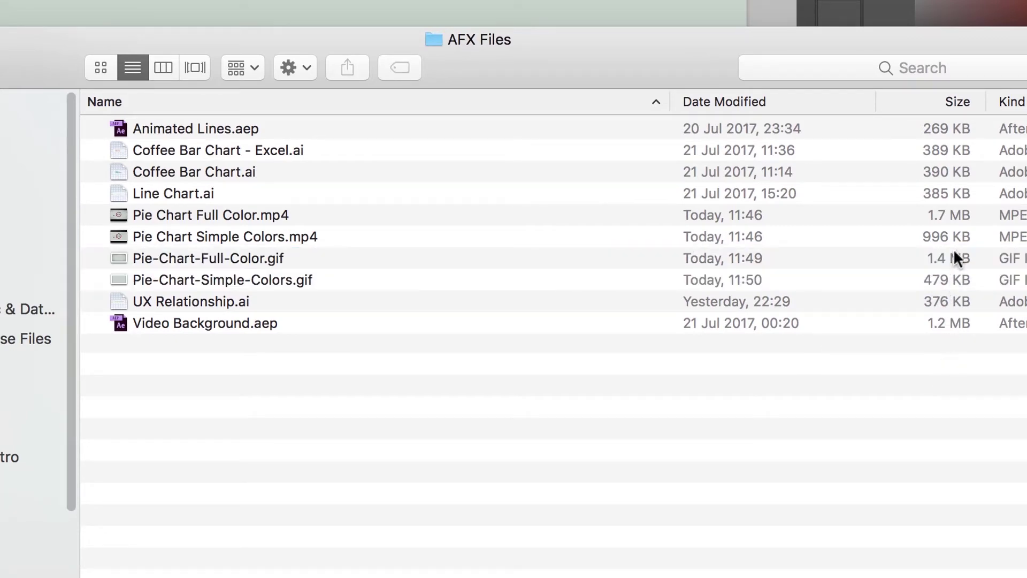
{"action": "left_click", "coordinate": [928, 265]}
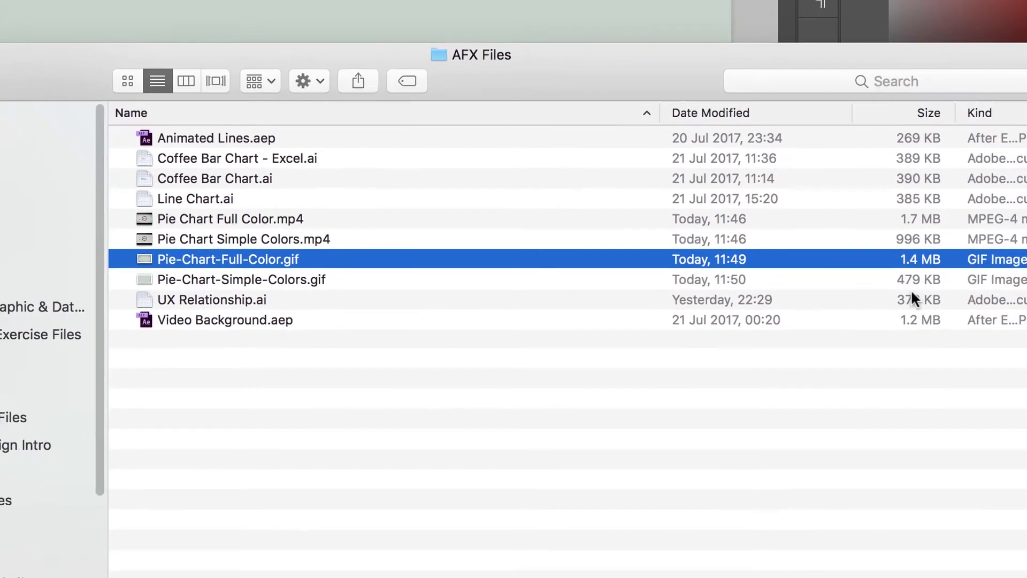
{"action": "key", "text": "space"}
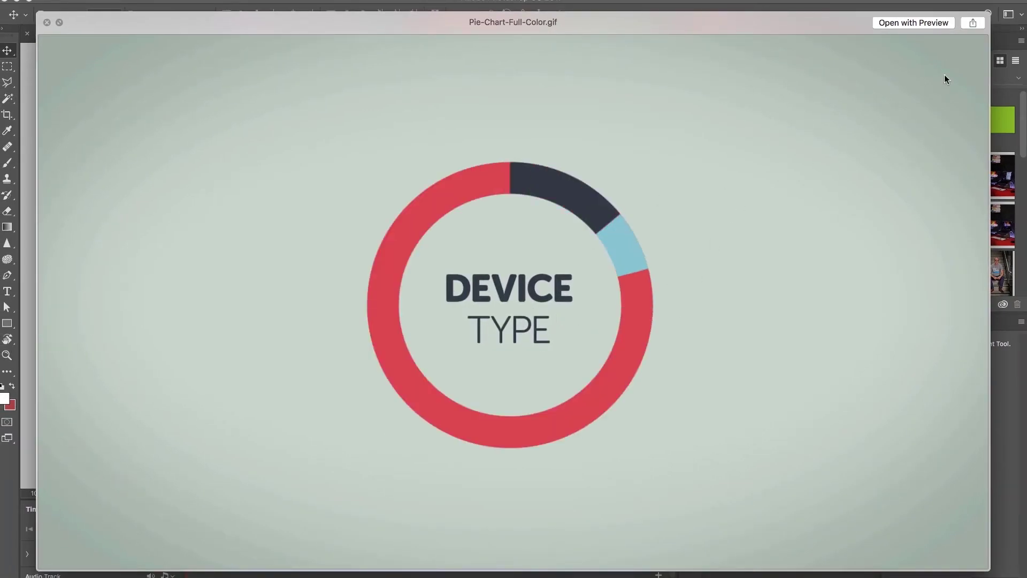
Step: Close the preview and compare the file sizes of Pie Chart Simple Colors.mp4 and the two exported pie chart GIFs
{"action": "key", "text": "space"}
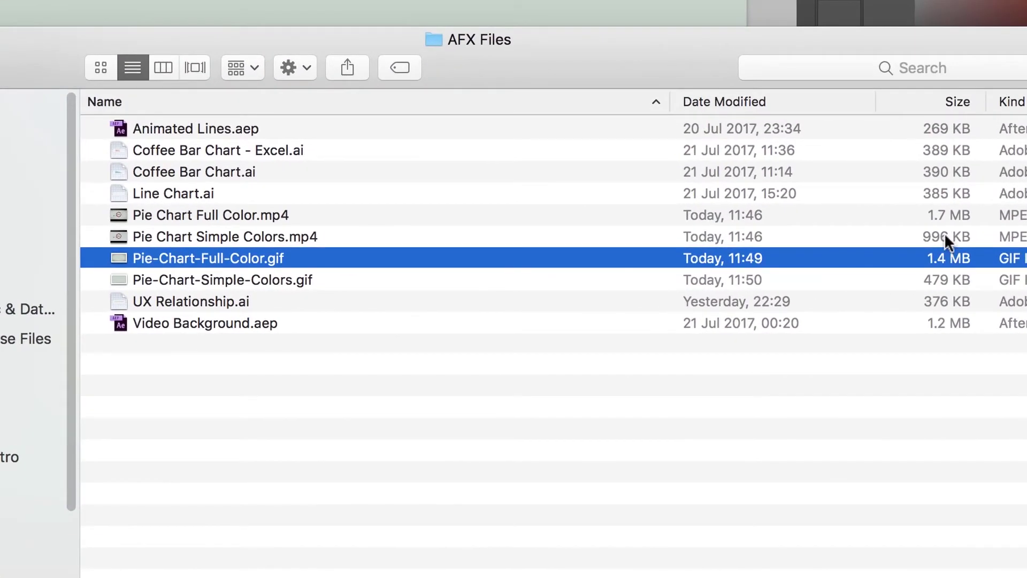
{"action": "left_click", "coordinate": [810, 247]}
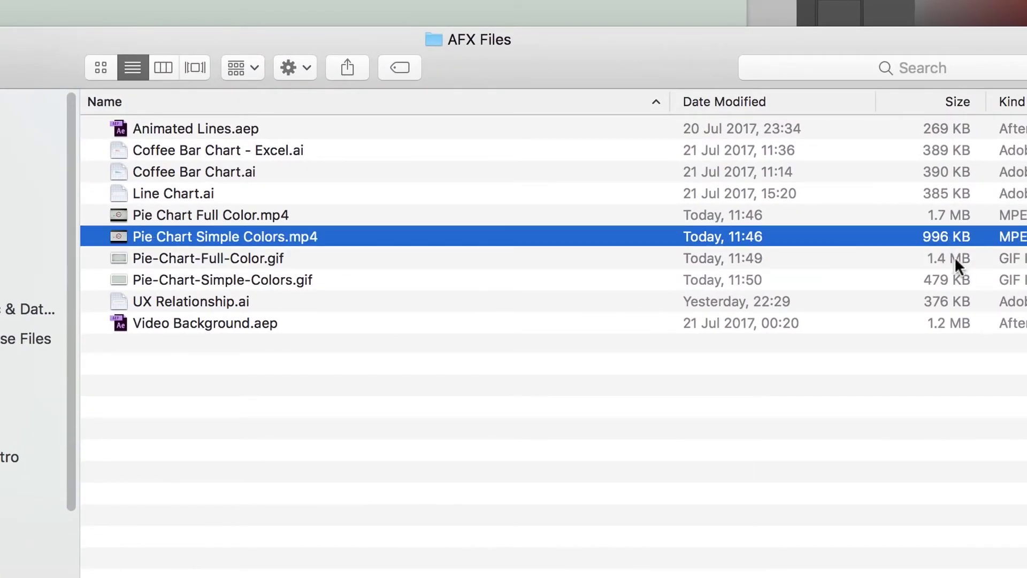
{"action": "left_click", "coordinate": [955, 256]}
{"action": "left_click", "coordinate": [958, 281]}
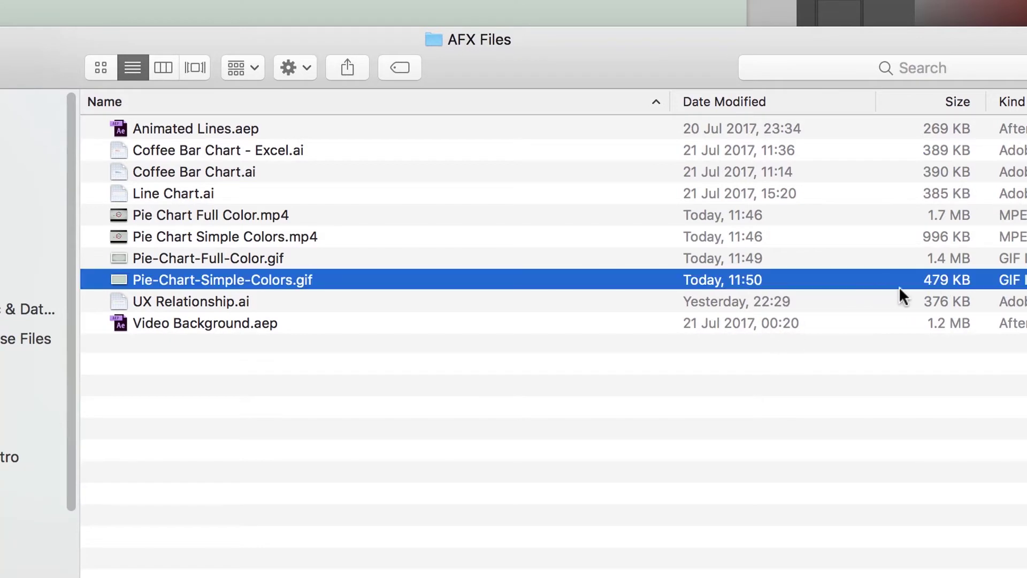
{"action": "left_click", "coordinate": [939, 262]}
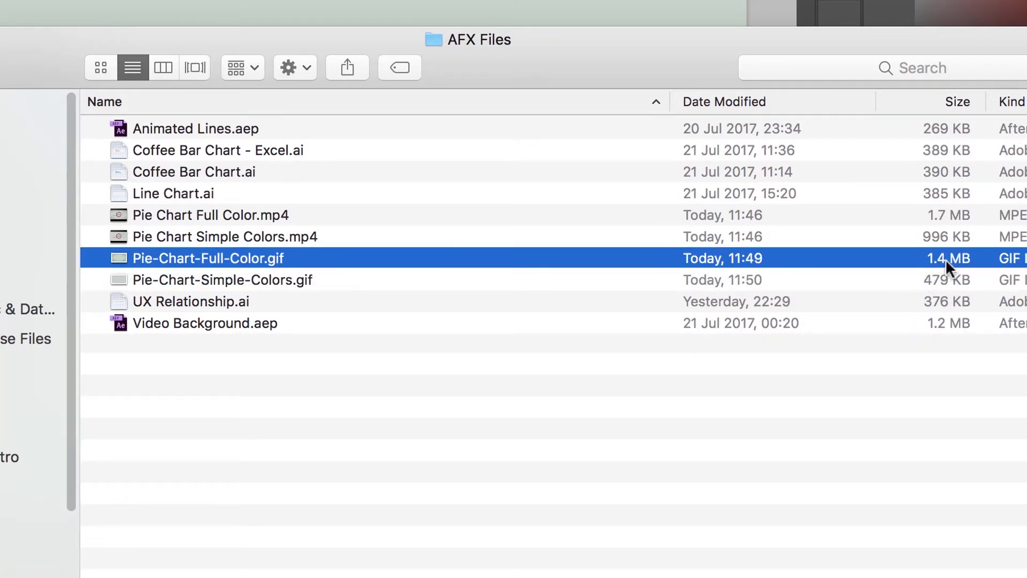
Step: Preview Pie-Chart-Full-Color.gif and Pie-Chart-Simple-Colors.gif in Quick Look to compare their image quality
{"action": "key", "text": "space"}
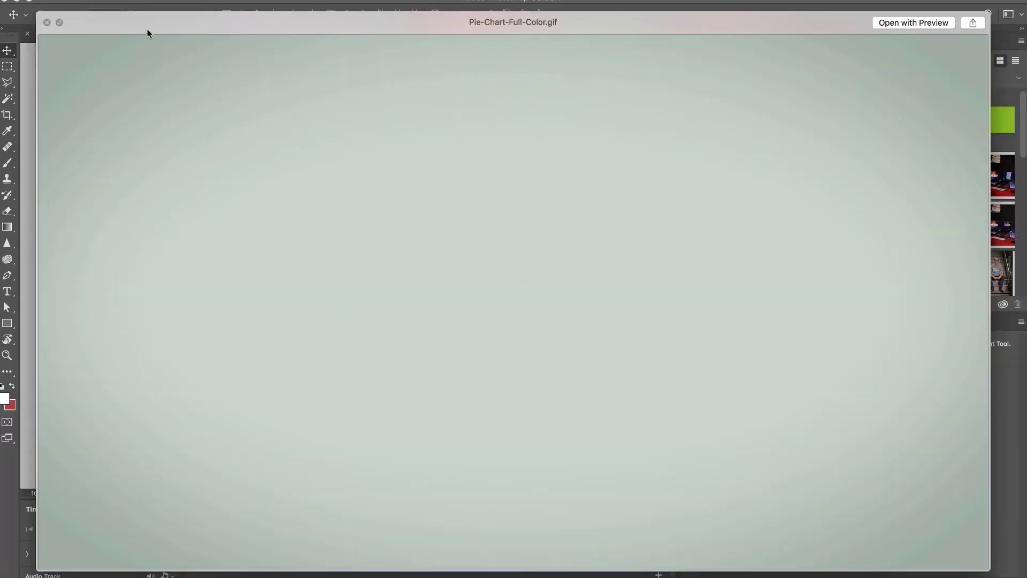
{"action": "left_click", "coordinate": [47, 23]}
{"action": "left_click", "coordinate": [502, 358]}
{"action": "left_click", "coordinate": [654, 270]}
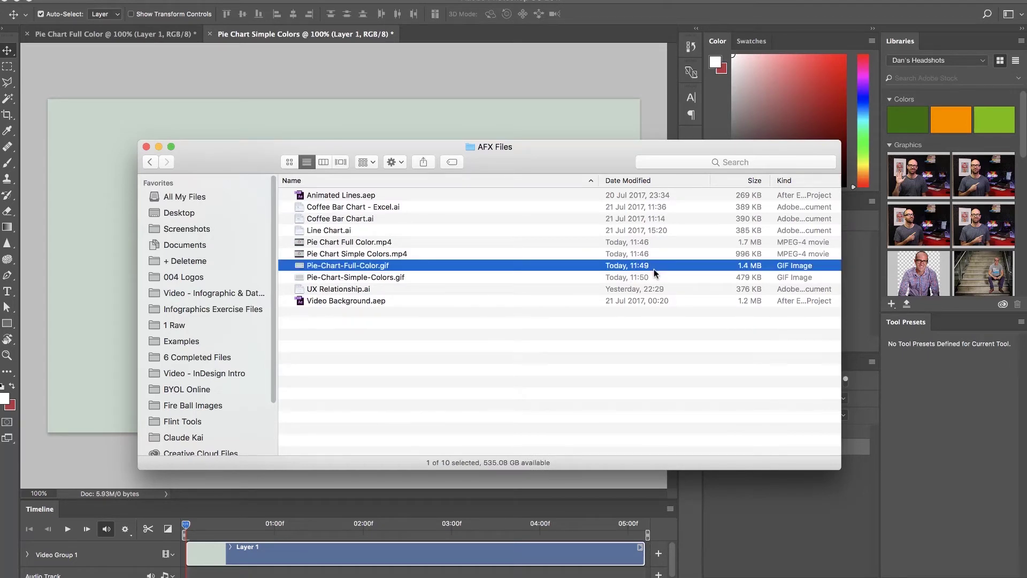
{"action": "left_click", "coordinate": [740, 277]}
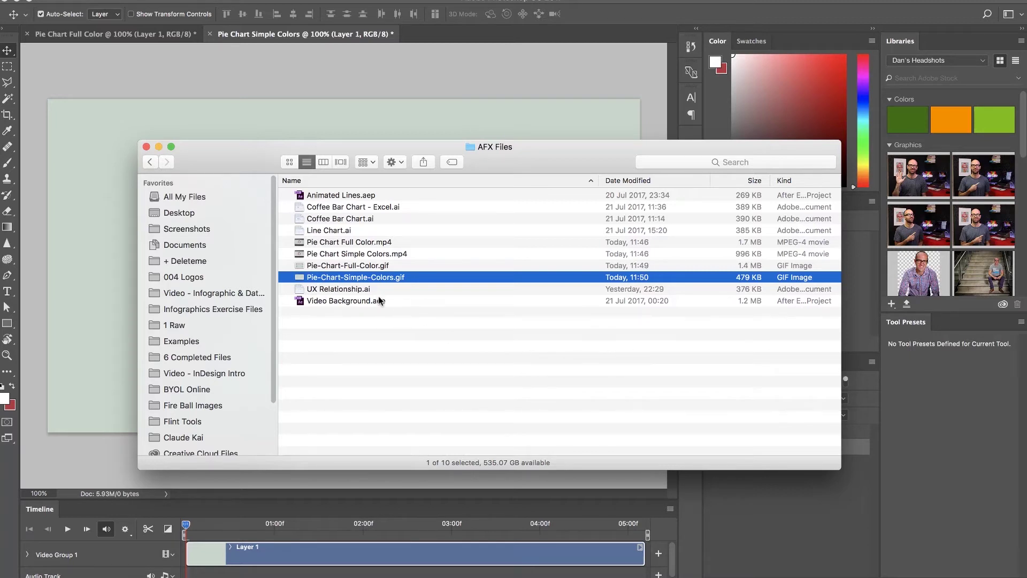
{"action": "key", "text": "space"}
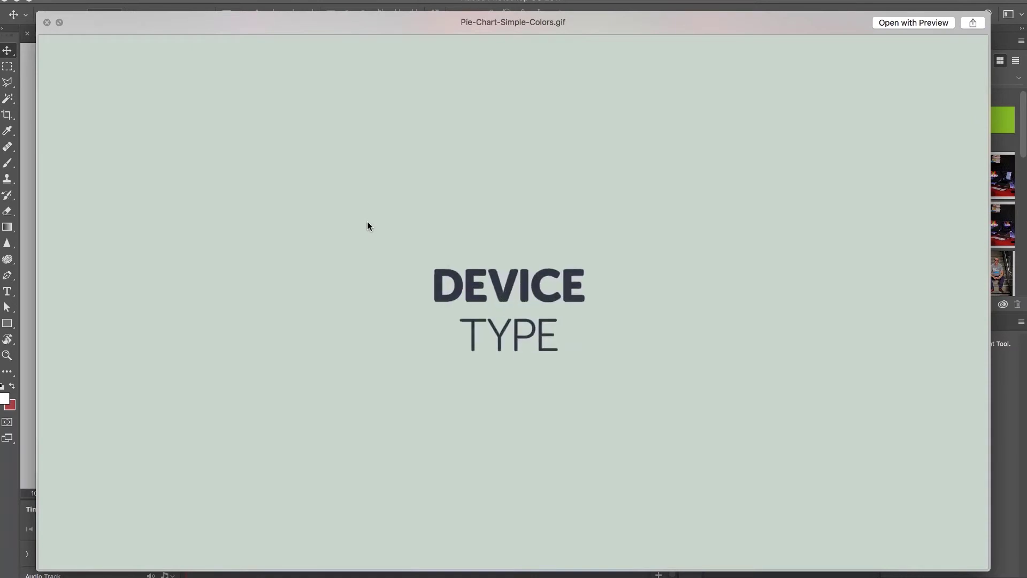
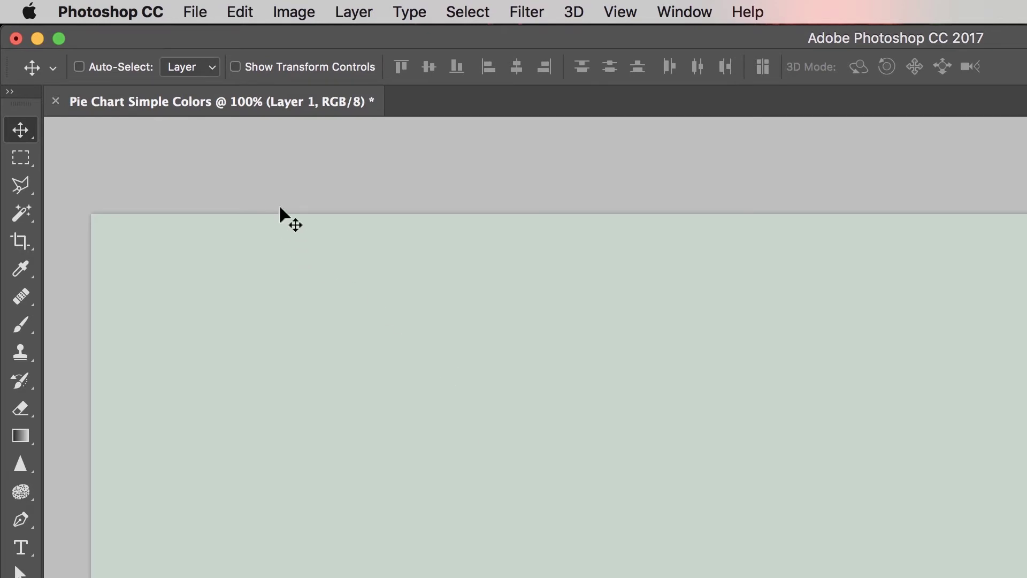
Step: Start a Save for Web (Legacy) export of the simple-color animation, with the image height set to 500 px and looping set to Once
{"action": "left_click", "coordinate": [197, 13]}
{"action": "mouse_move", "coordinate": [337, 312]}
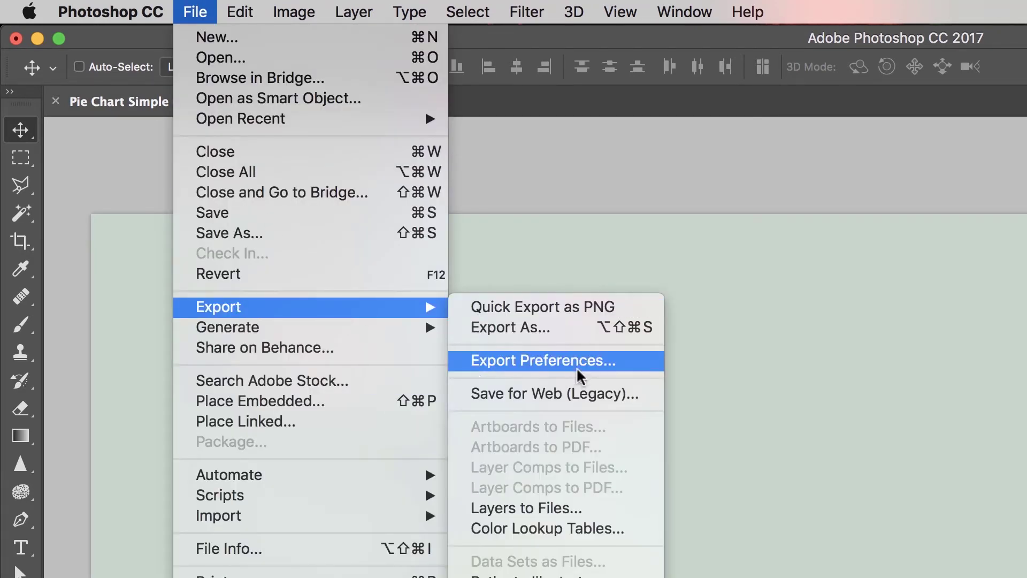
{"action": "left_click", "coordinate": [543, 394]}
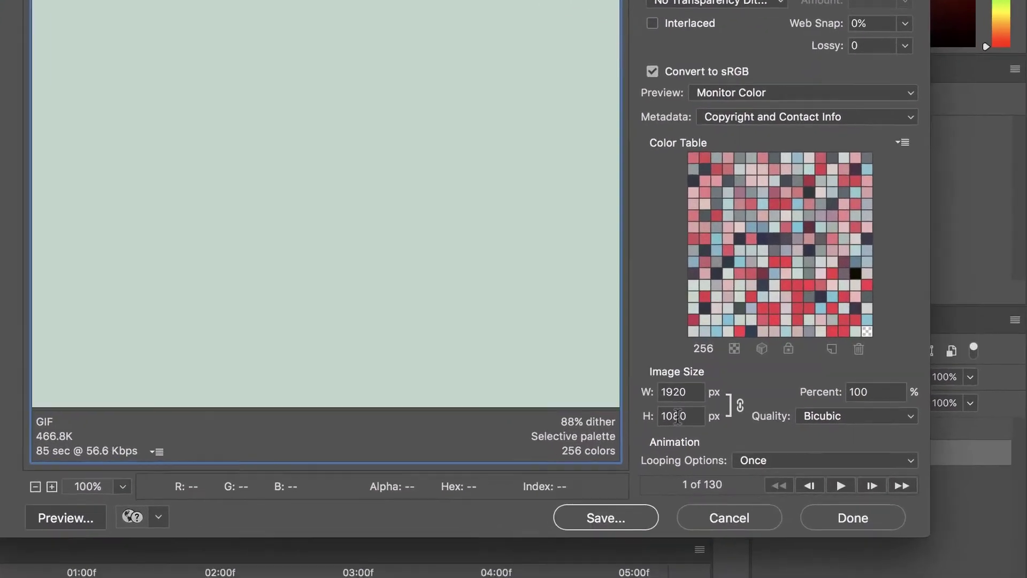
{"action": "double_click", "coordinate": [717, 470]}
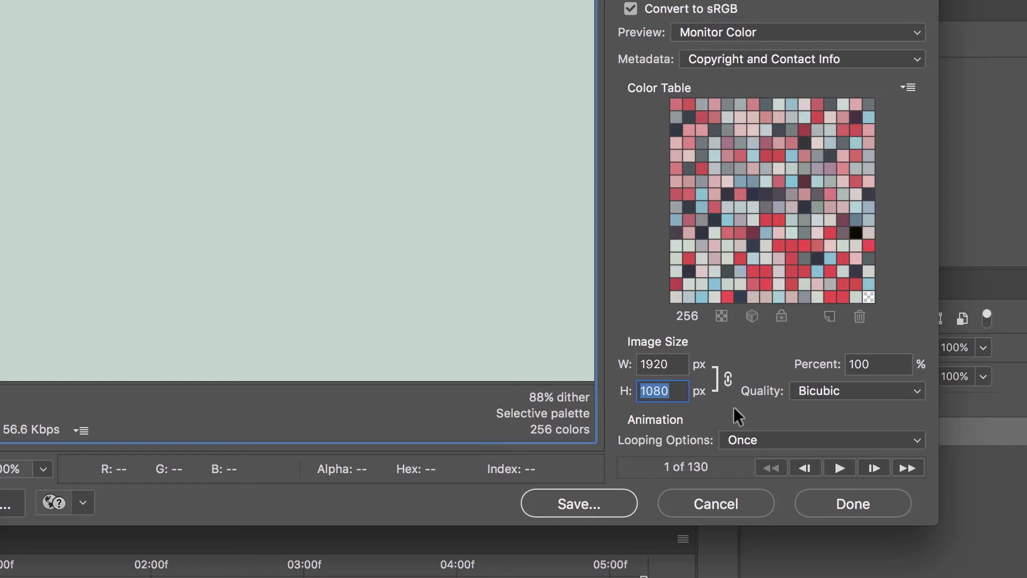
{"action": "type", "text": "500"}
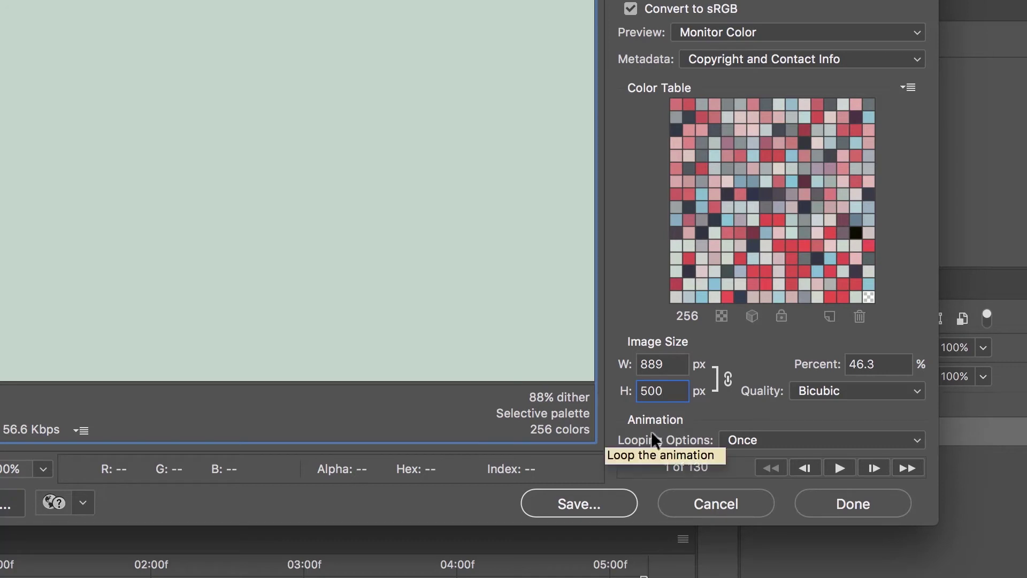
{"action": "left_click", "coordinate": [777, 446]}
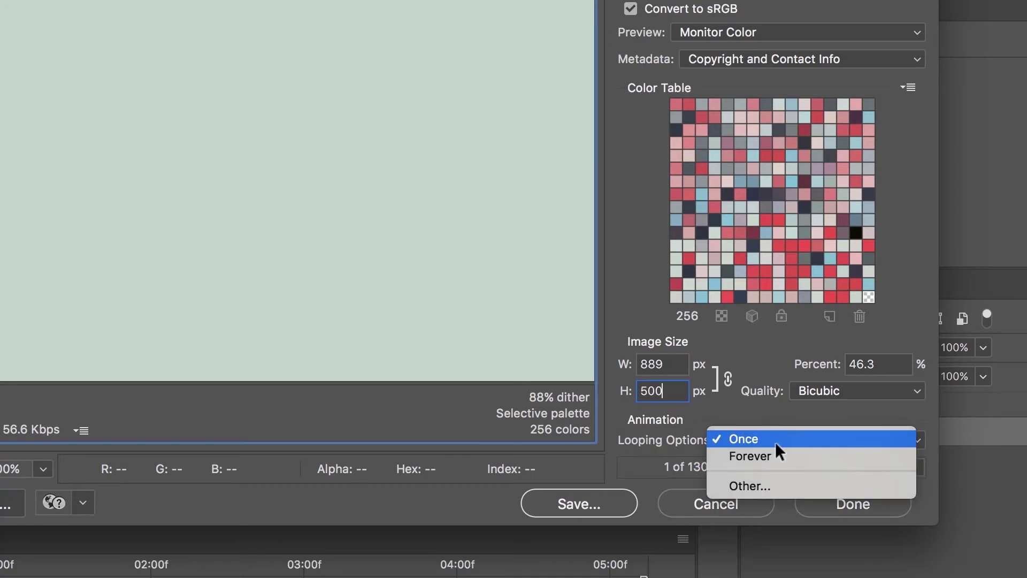
{"action": "left_click", "coordinate": [780, 456]}
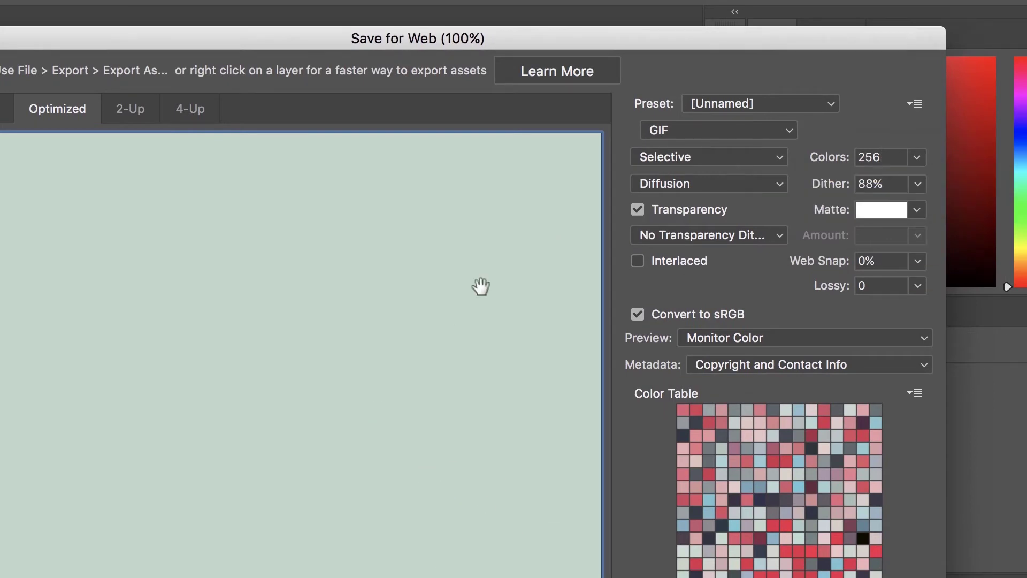
Step: Reduce the GIF to 128 colors and save it in AFX Files as Pie-Chart-Simple-Colors-128.gif
{"action": "left_click", "coordinate": [916, 156]}
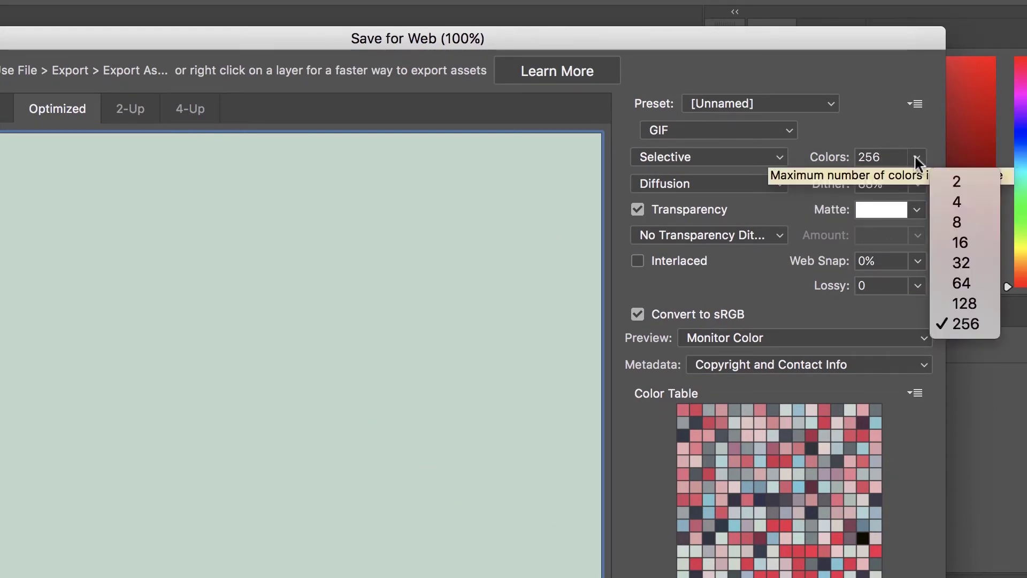
{"action": "left_click", "coordinate": [964, 323]}
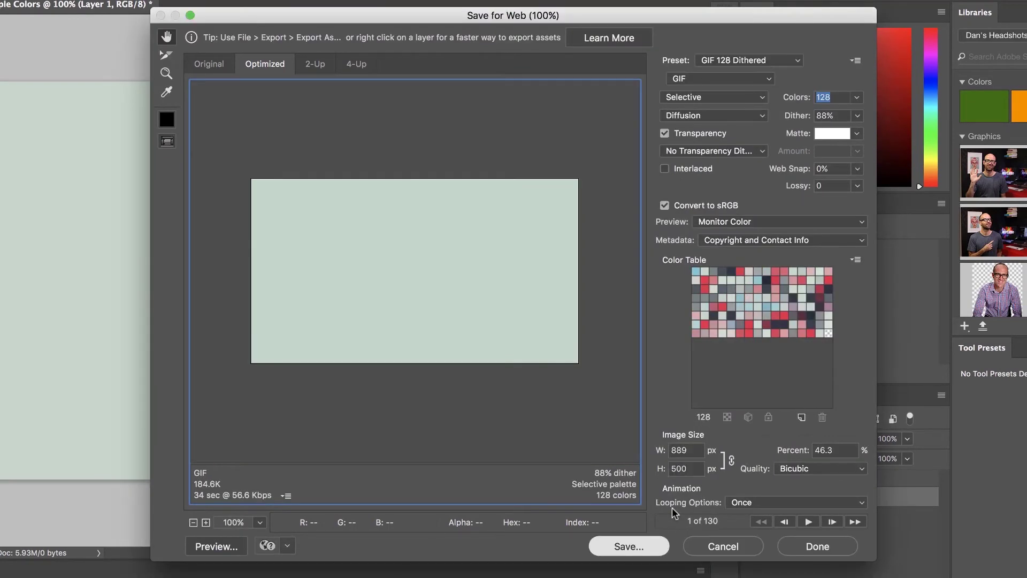
{"action": "key", "text": "Return"}
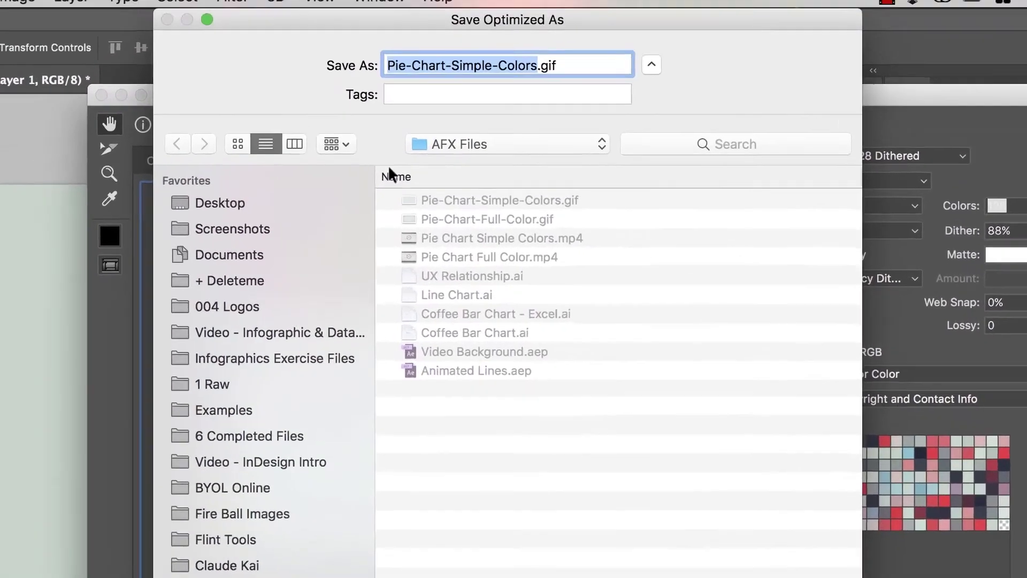
{"action": "key", "text": "Right"}
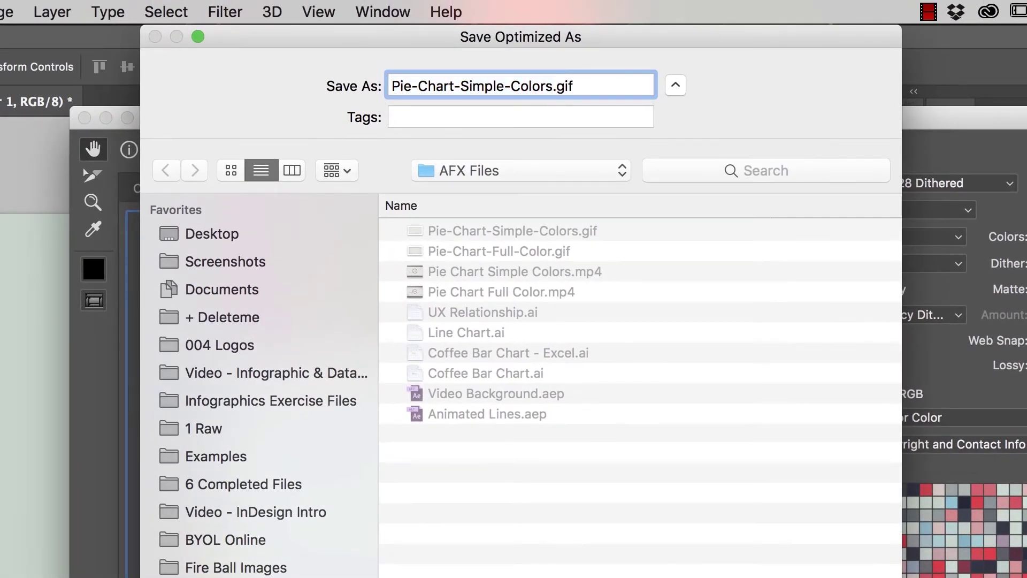
{"action": "type", "text": "-128"}
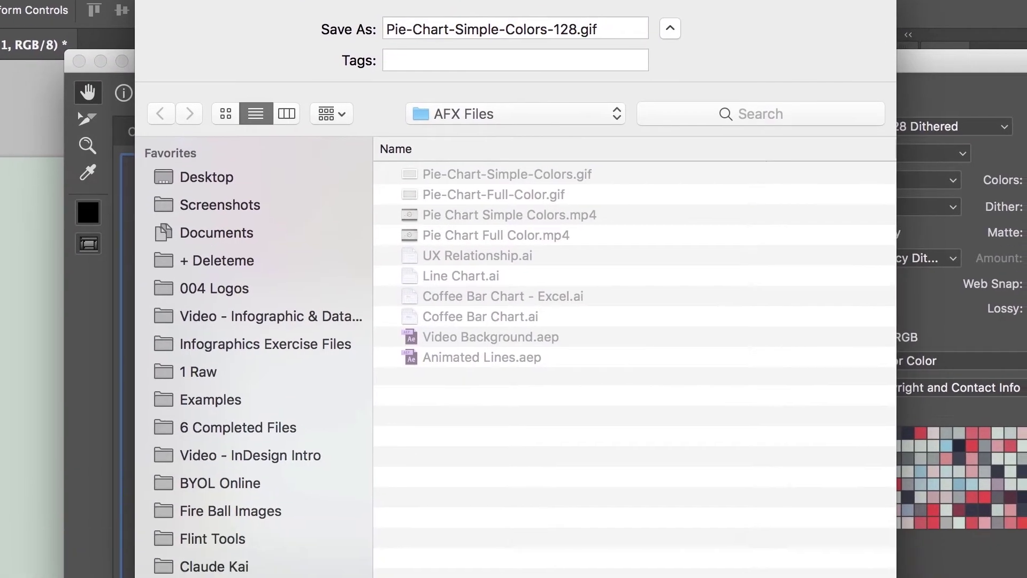
{"action": "left_click", "coordinate": [826, 530]}
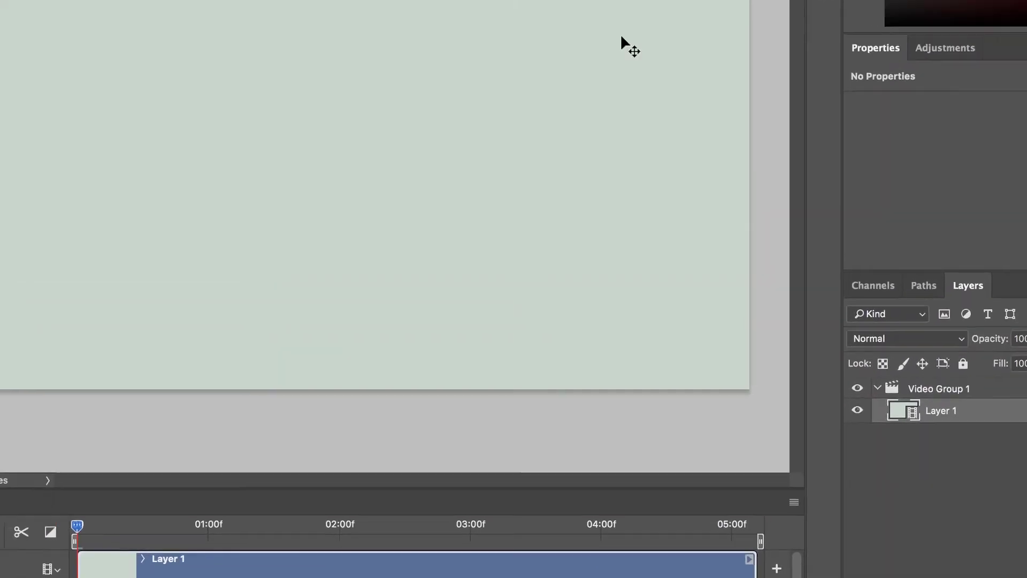
Step: Switch to Finder and compare the file size of Pie-Chart-Simple-Colors-128.gif with that of Pie-Chart-Simple-Colors.gif
{"action": "key", "text": "super+Tab"}
{"action": "key", "text": "super+Tab"}
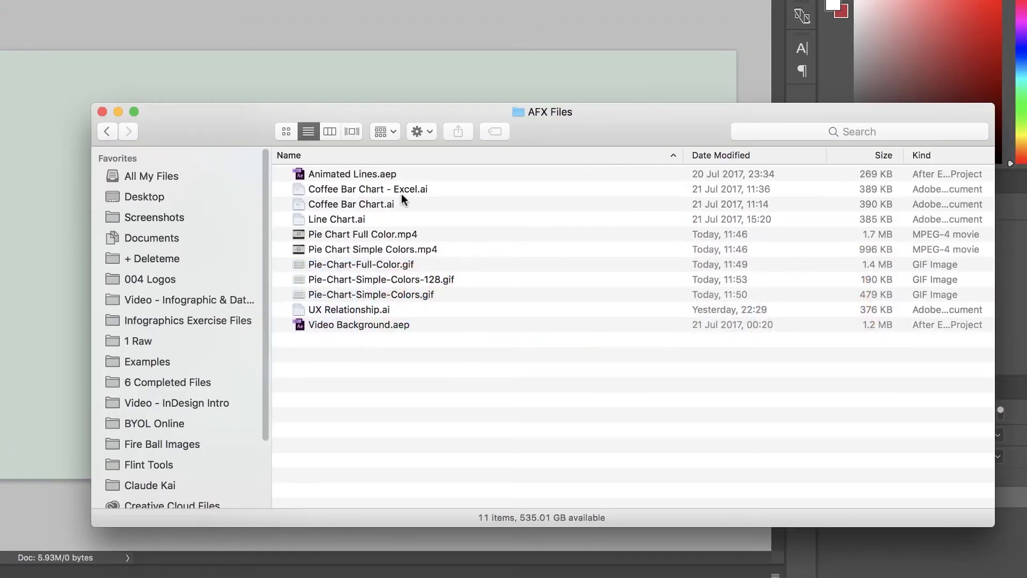
{"action": "left_click", "coordinate": [401, 194]}
{"action": "left_click", "coordinate": [430, 281]}
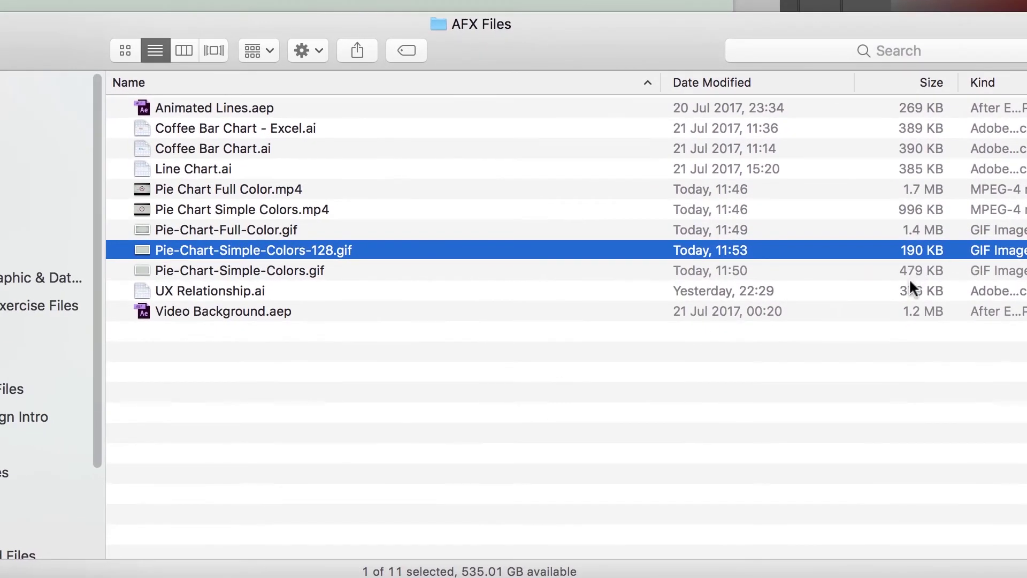
{"action": "left_click", "coordinate": [910, 266]}
Step: Preview Pie-Chart-Simple-Colors-128.gif in Quick Look to check its animation quality, and close the preview
{"action": "key", "text": "Up"}
{"action": "key", "text": "space"}
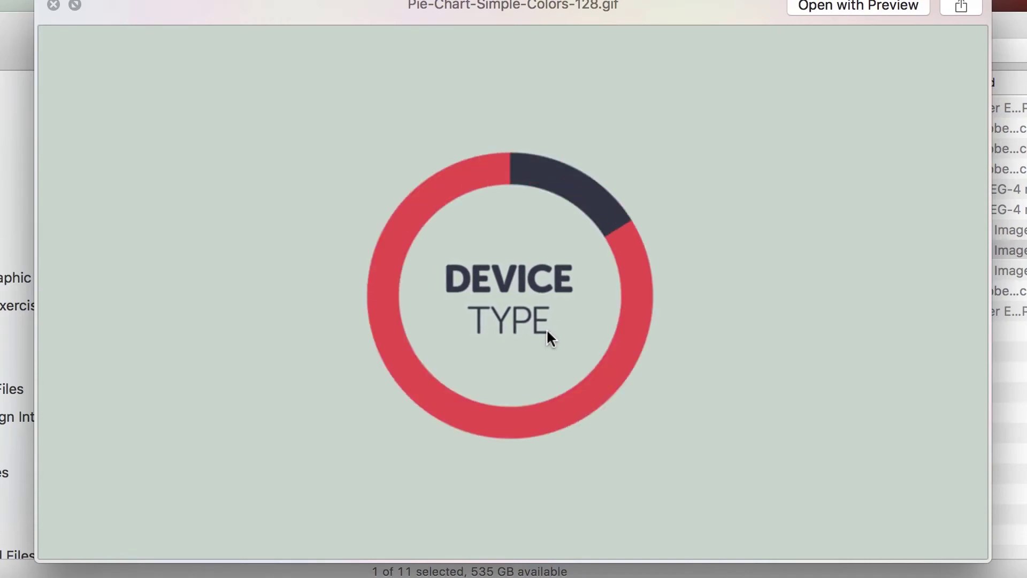
{"action": "key", "text": "space"}
{"action": "left_click", "coordinate": [560, 402]}
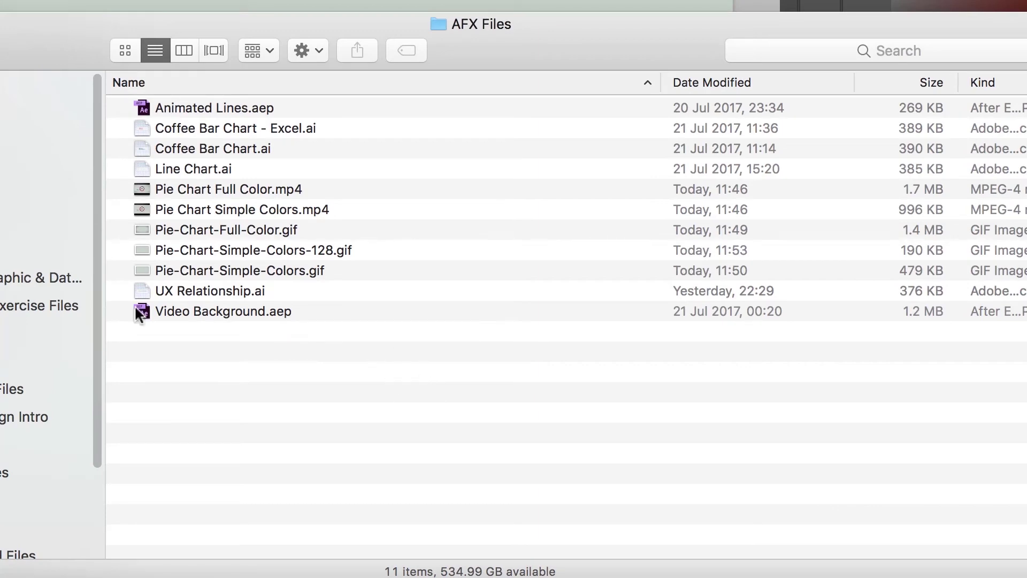
Step: Locate Large GIF.mp4 in the 10 Exporting folder of Infographics Exercise Files and preview the video in Quick Look
{"action": "left_click", "coordinate": [14, 307]}
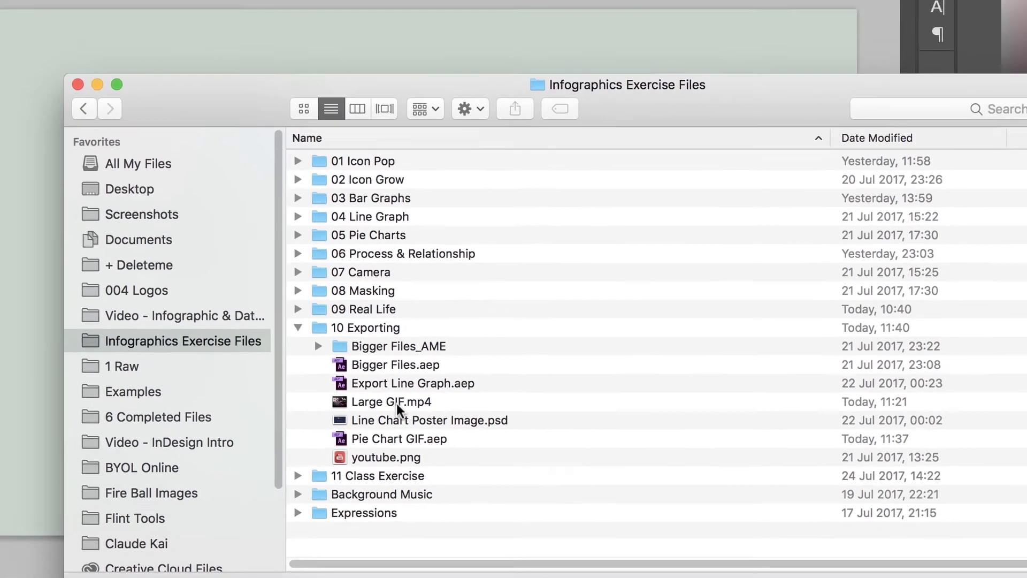
{"action": "left_click", "coordinate": [394, 370]}
{"action": "left_click", "coordinate": [447, 132]}
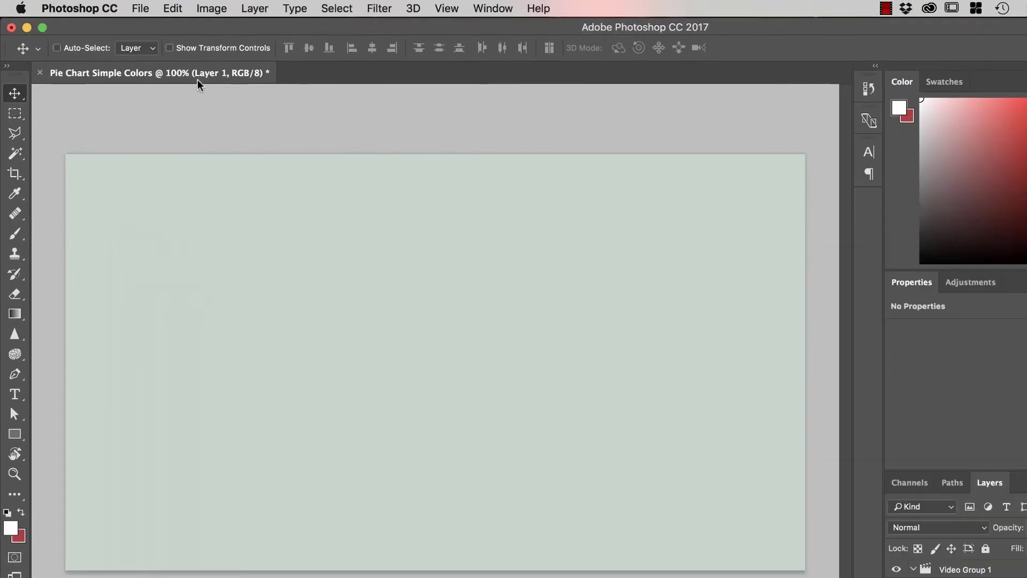
{"action": "left_click", "coordinate": [141, 9]}
{"action": "key", "text": "super+Tab"}
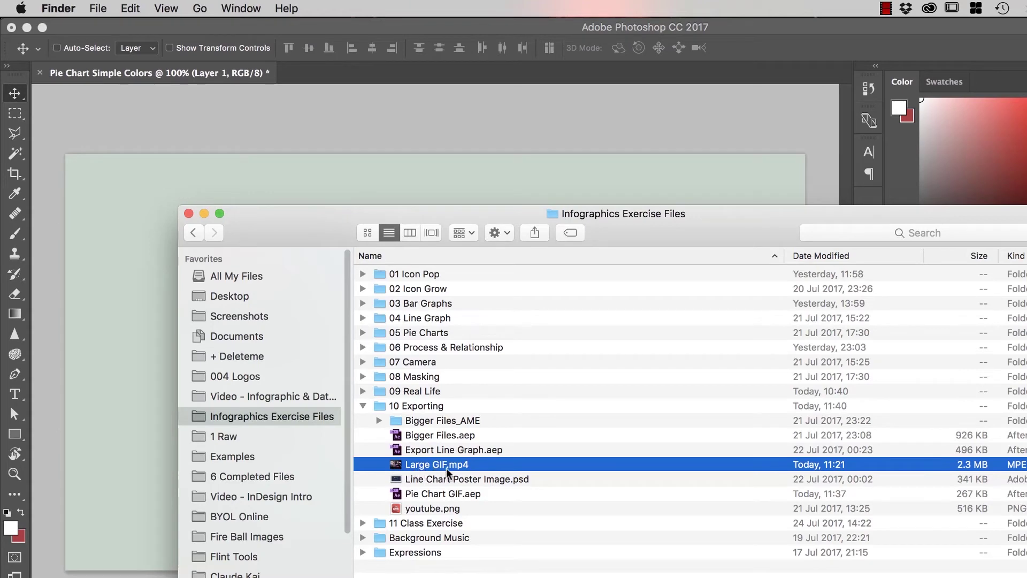
{"action": "key", "text": "space"}
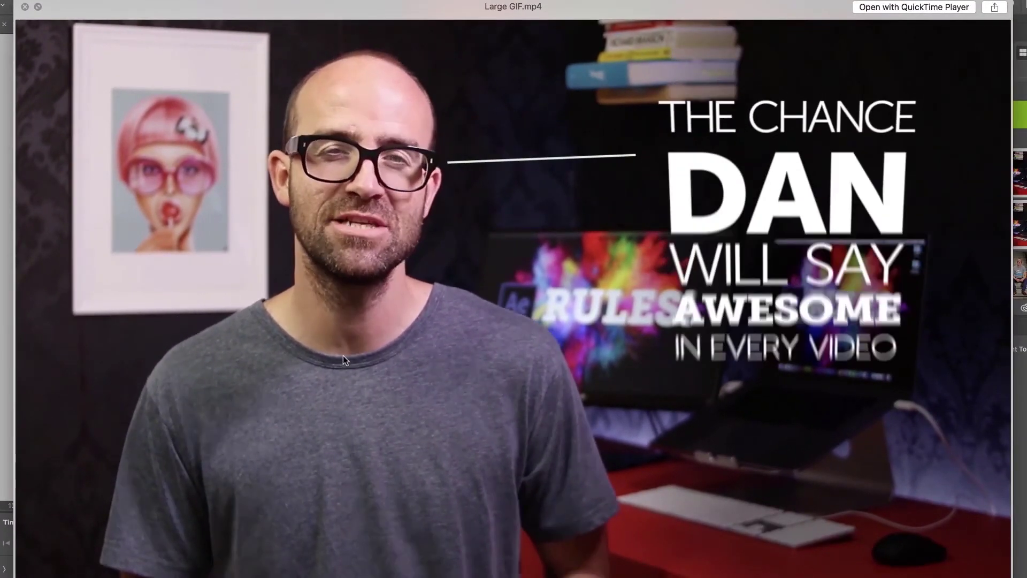
{"action": "key", "text": "space"}
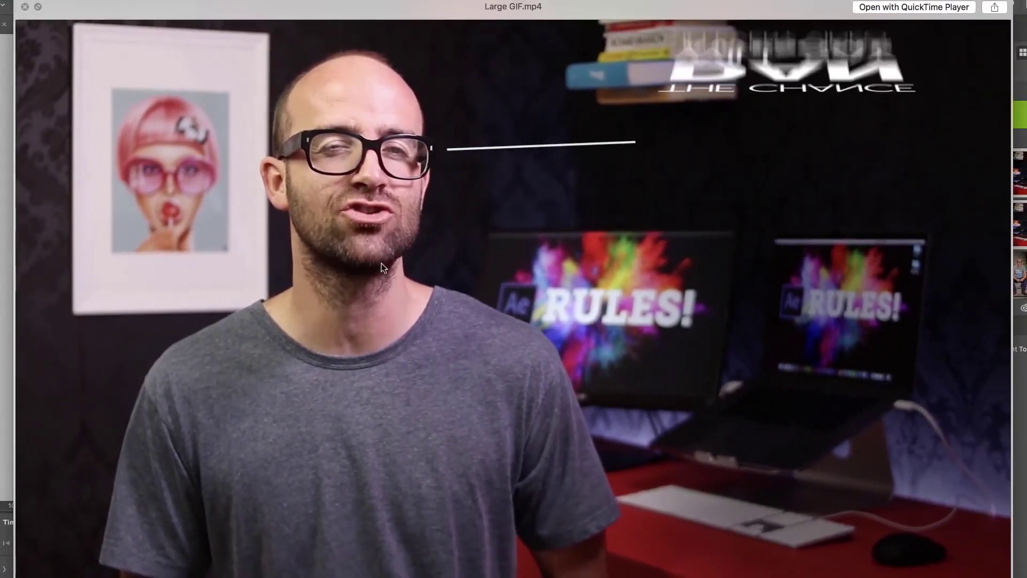
{"action": "key", "text": "space"}
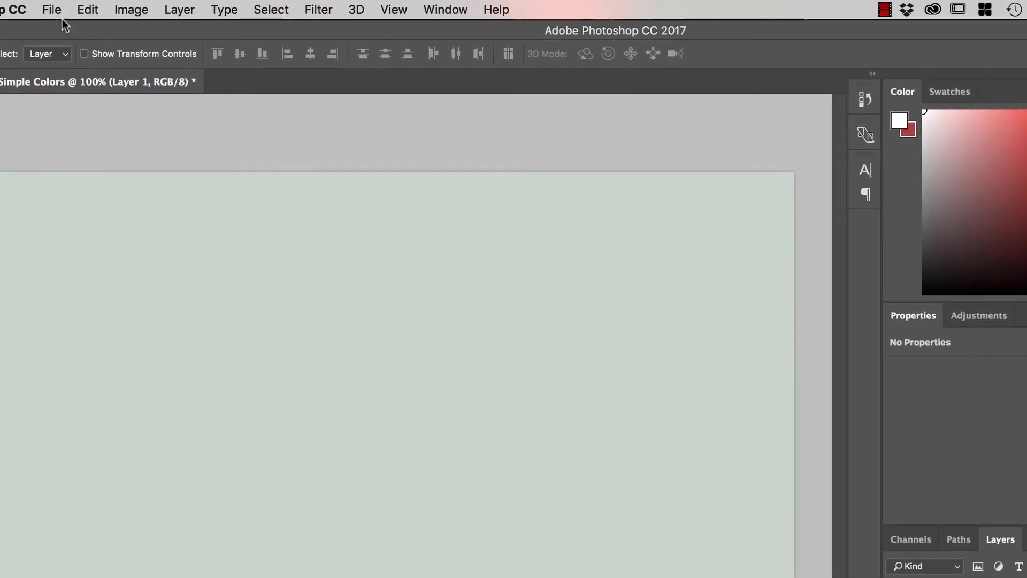
Step: Open Large GIF.mp4 from the 10 Exporting folder of Infographics Exercise Files in Photoshop
{"action": "left_click", "coordinate": [62, 18]}
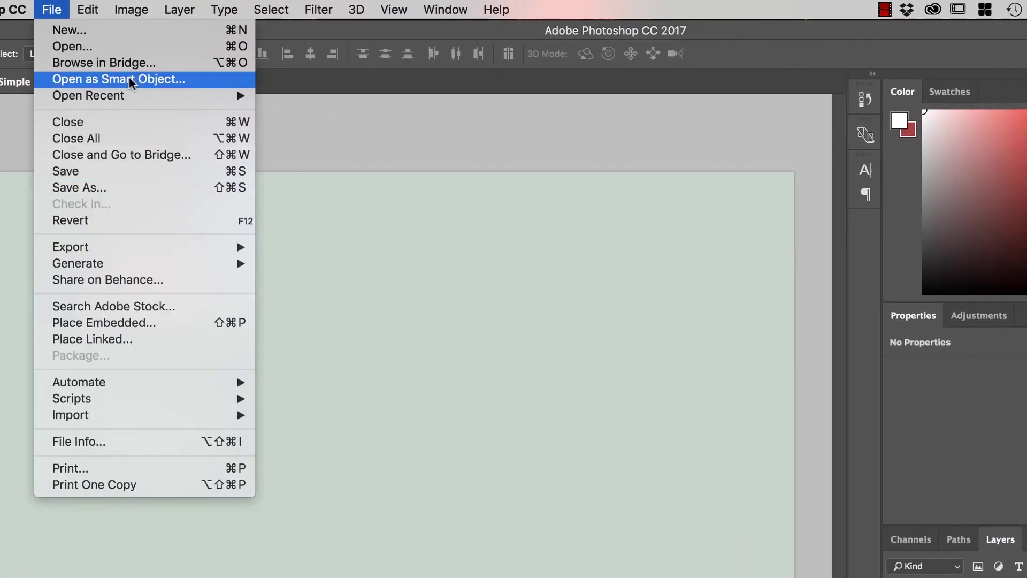
{"action": "key", "text": "super+o"}
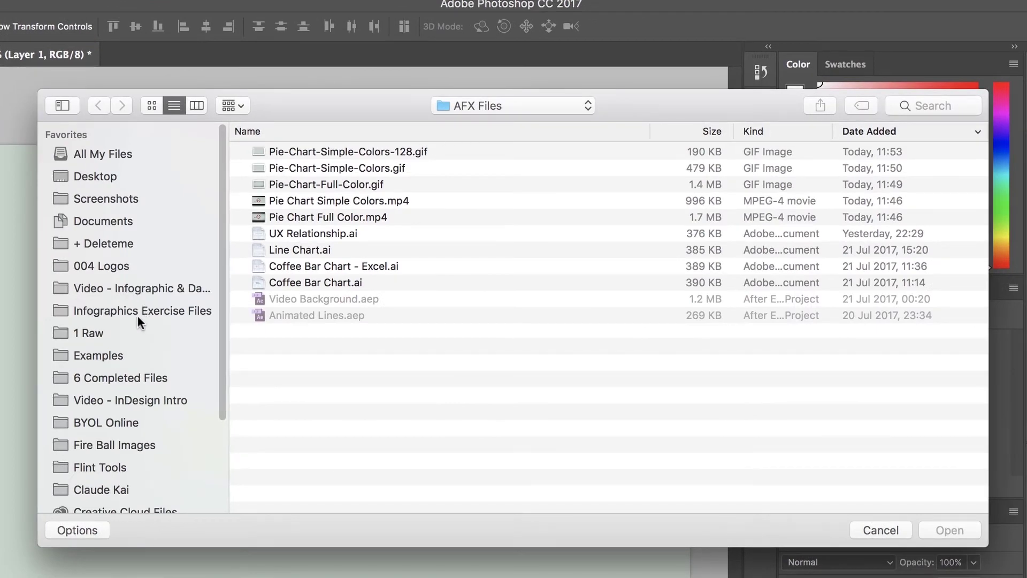
{"action": "left_click", "coordinate": [161, 311]}
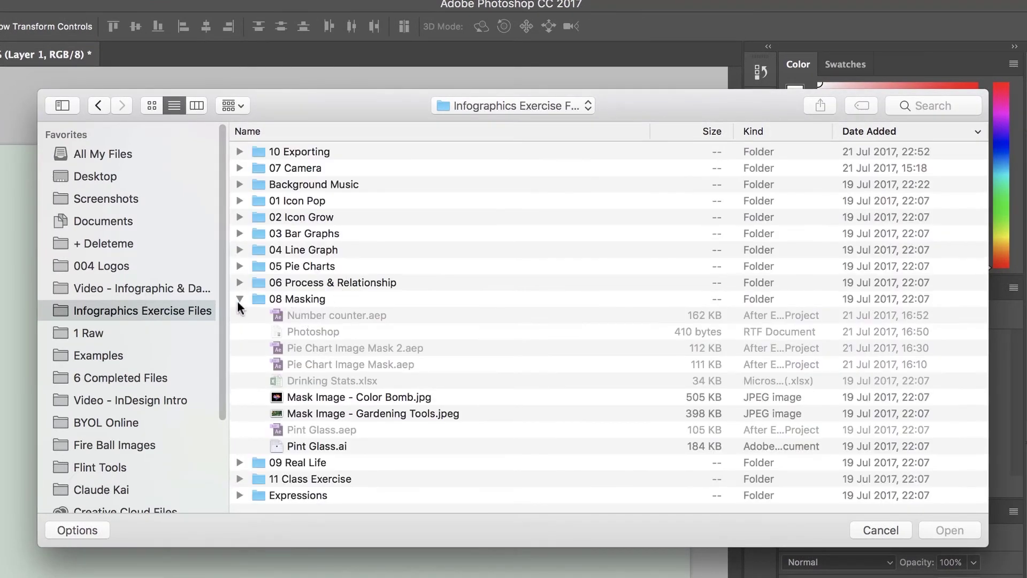
{"action": "left_click", "coordinate": [239, 300]}
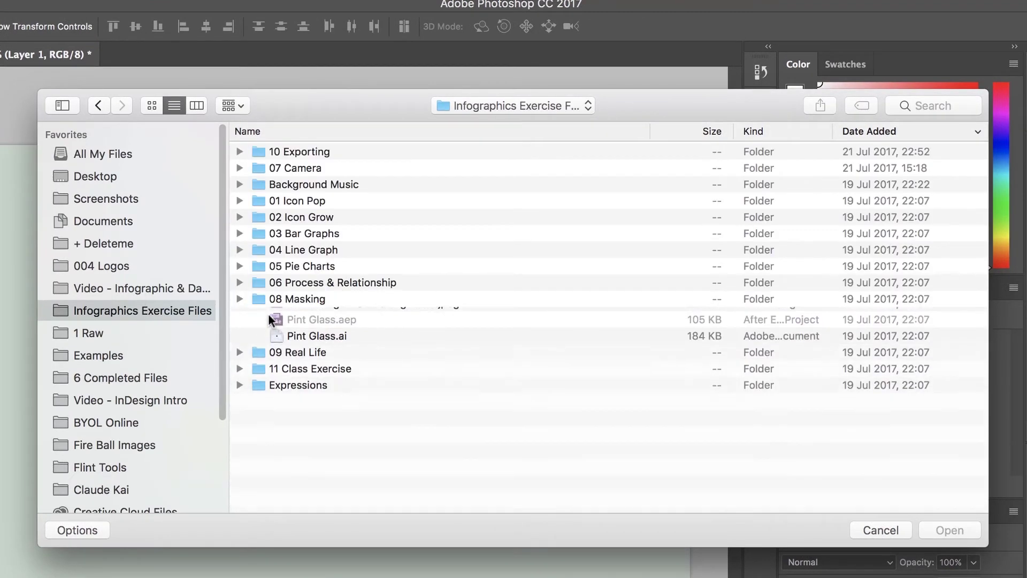
{"action": "double_click", "coordinate": [298, 151]}
{"action": "left_click", "coordinate": [293, 153]}
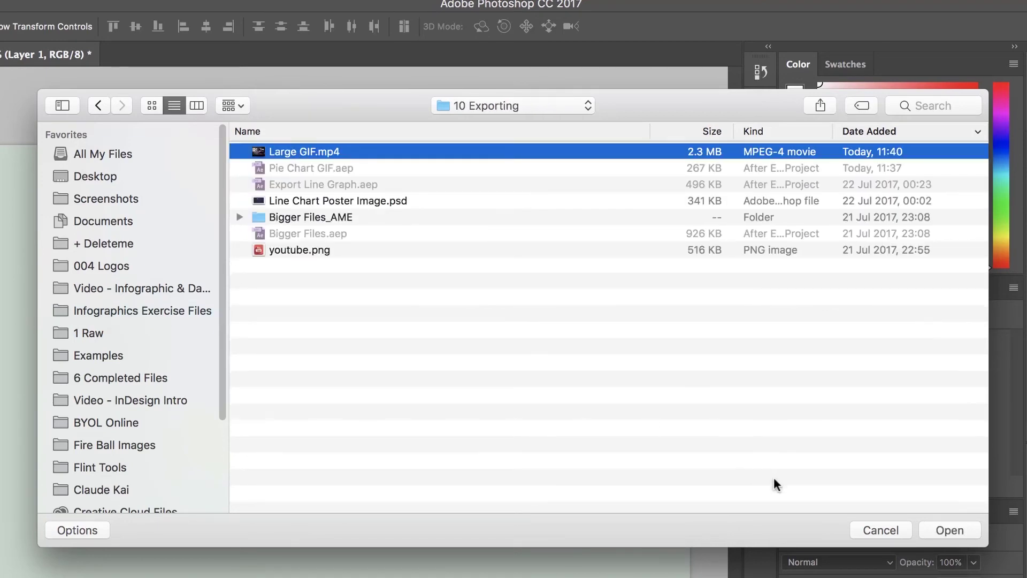
{"action": "left_click", "coordinate": [949, 530]}
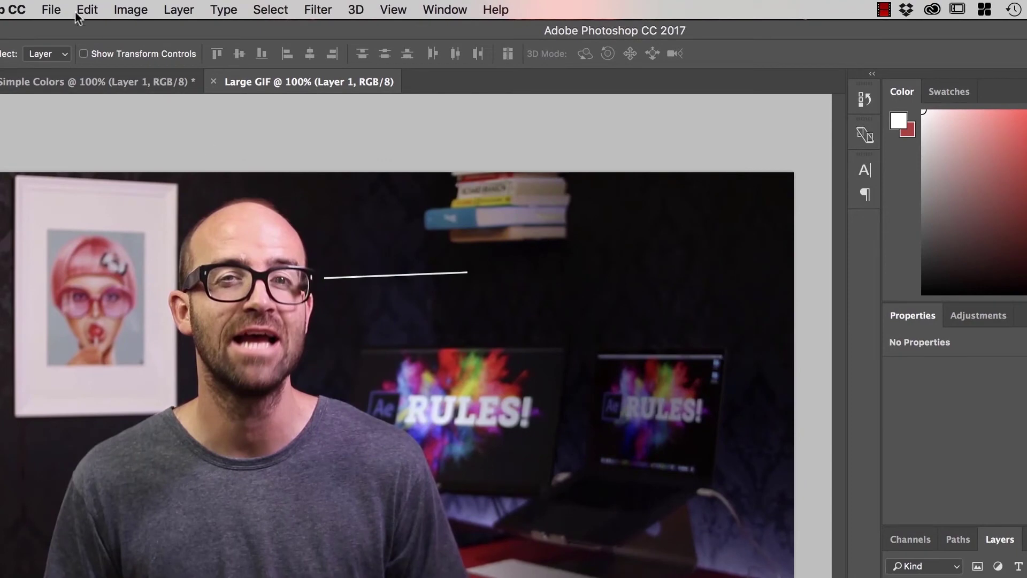
Step: Export the video with Save for Web (Legacy) as a 256-color GIF, saved in AFX Files as Large-GIF.gif
{"action": "left_click", "coordinate": [51, 10]}
{"action": "mouse_move", "coordinate": [123, 247]}
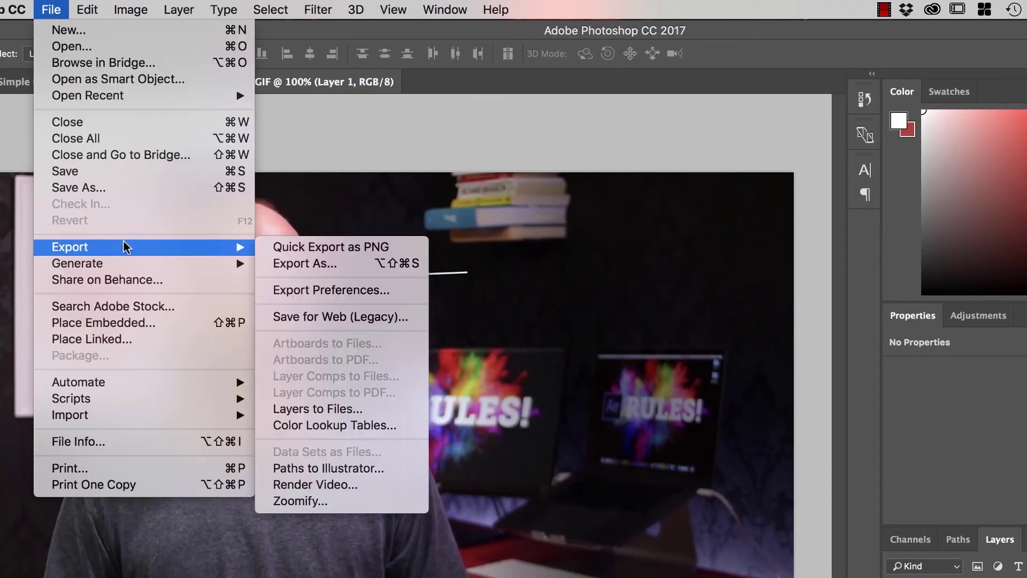
{"action": "left_click", "coordinate": [315, 318]}
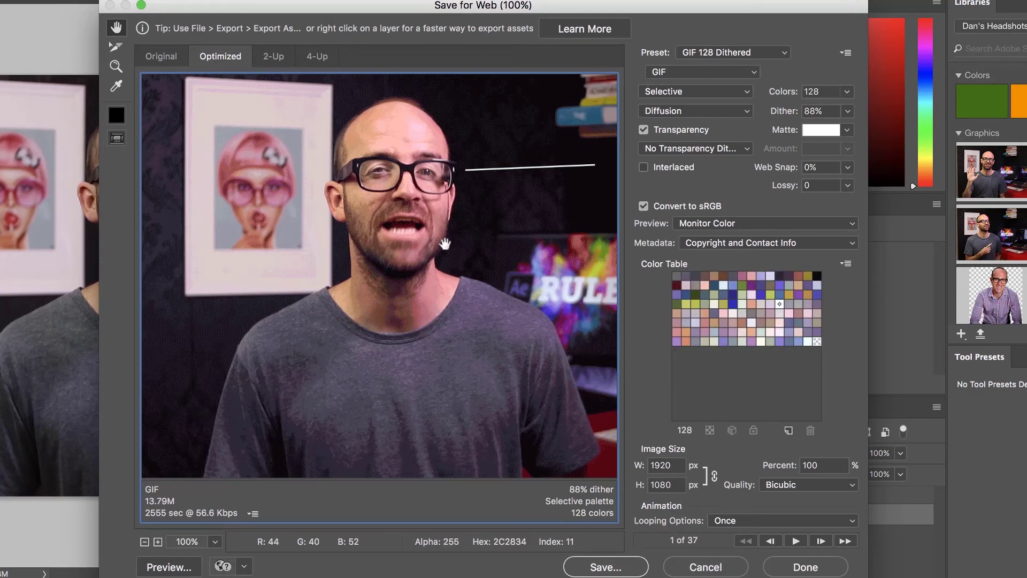
{"action": "left_click", "coordinate": [848, 92]}
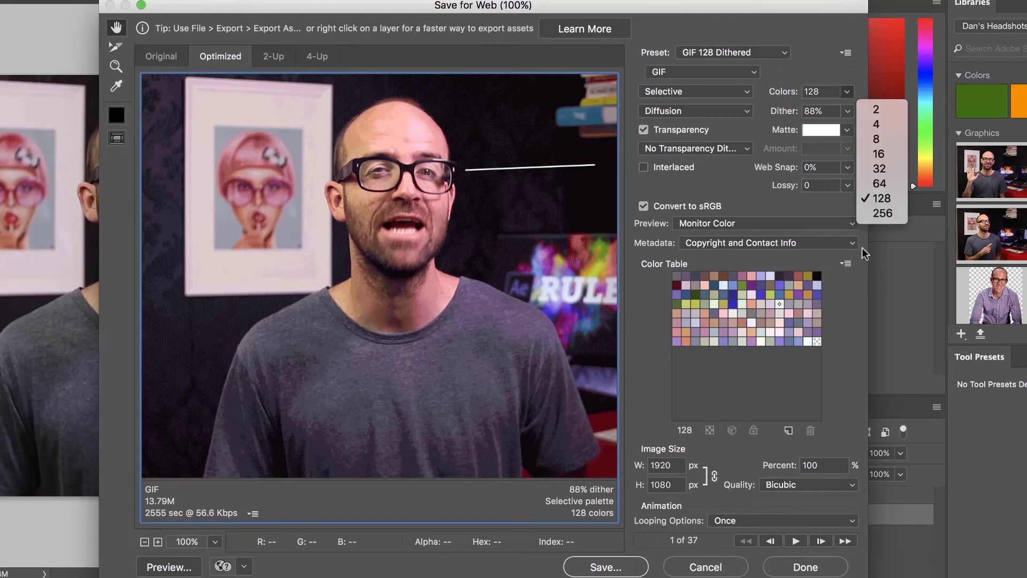
{"action": "left_click", "coordinate": [882, 213]}
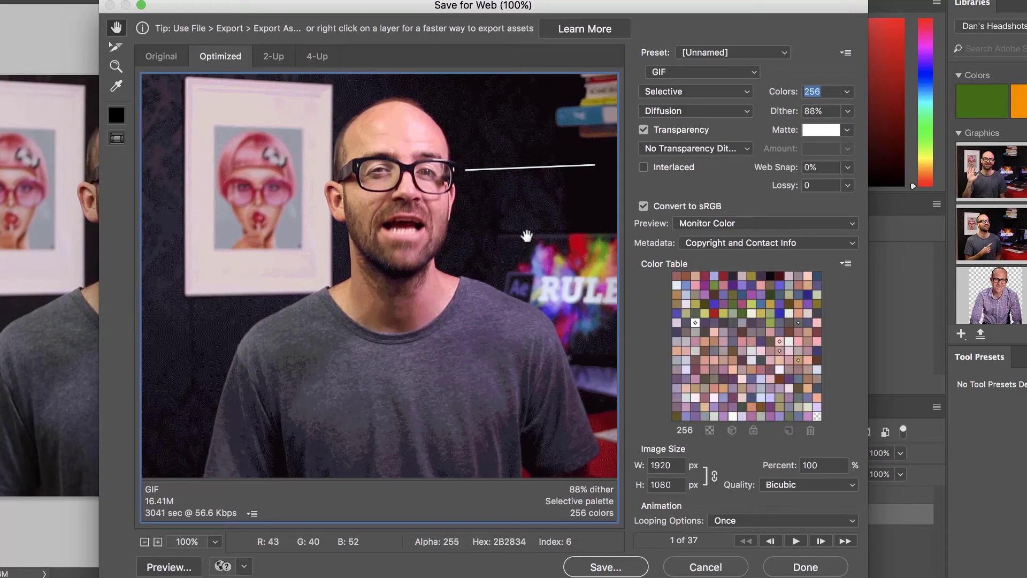
{"action": "left_click", "coordinate": [621, 570]}
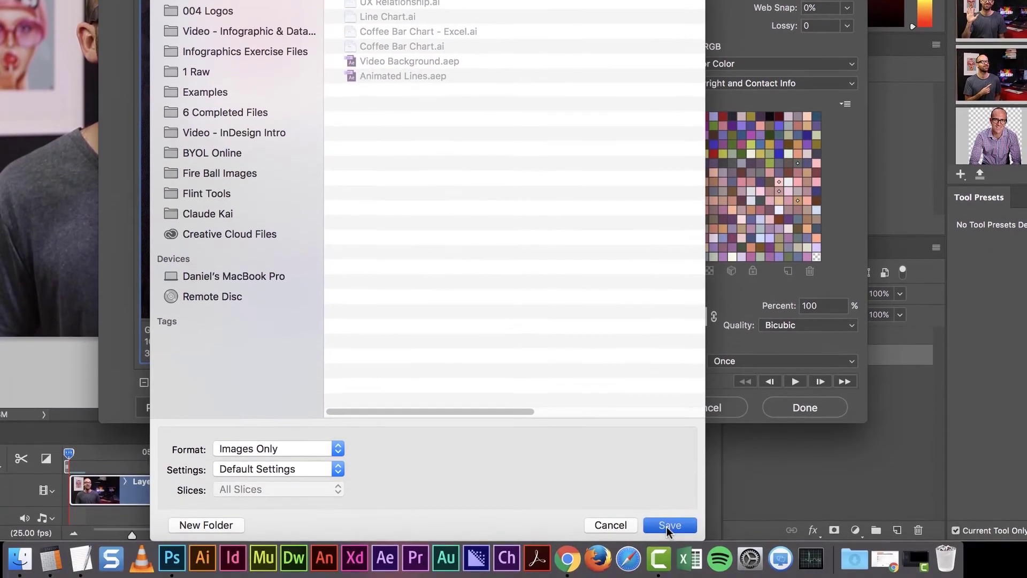
{"action": "key", "text": "Return"}
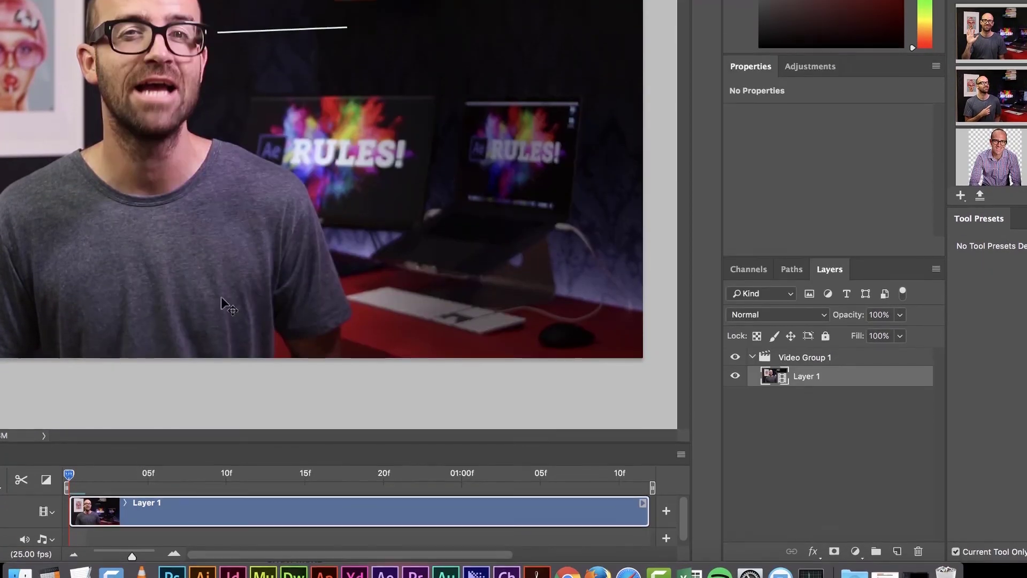
Step: Switch to Finder and compare the file size of Large-GIF.gif with the Pie-Chart-Simple-Colors GIFs in AFX Files on the Desktop
{"action": "key", "text": "super+Tab"}
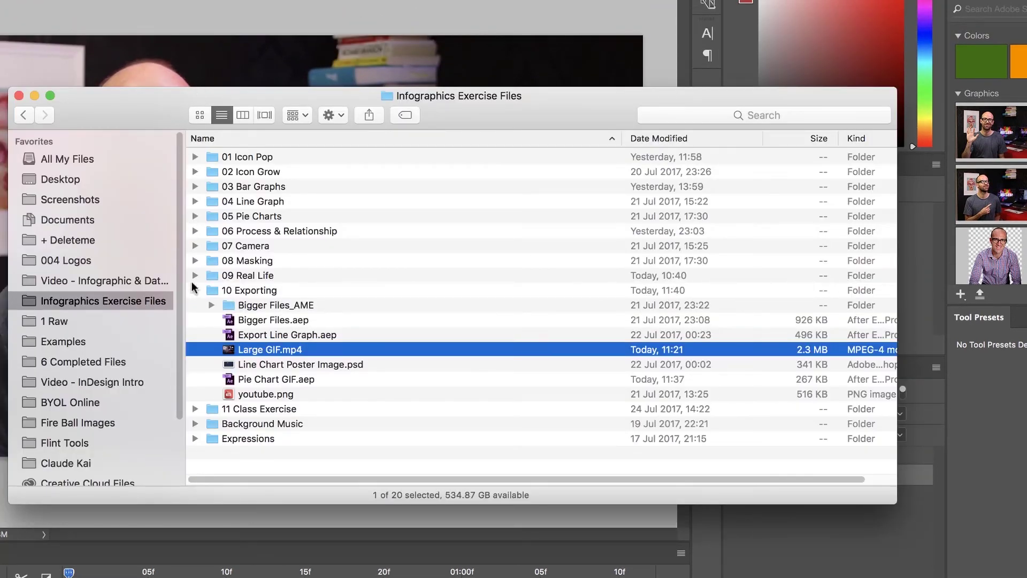
{"action": "left_click", "coordinate": [66, 174]}
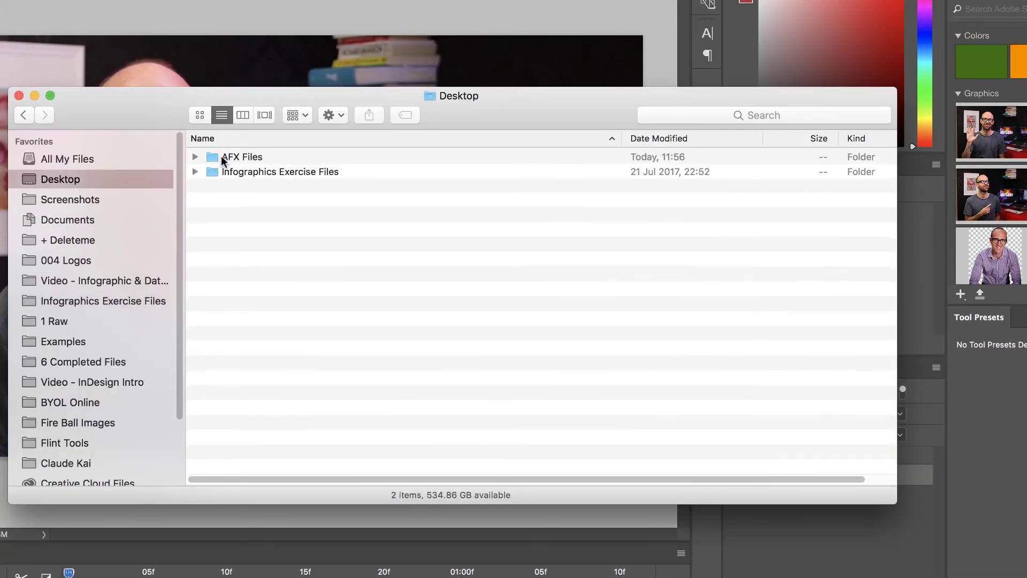
{"action": "double_click", "coordinate": [221, 156]}
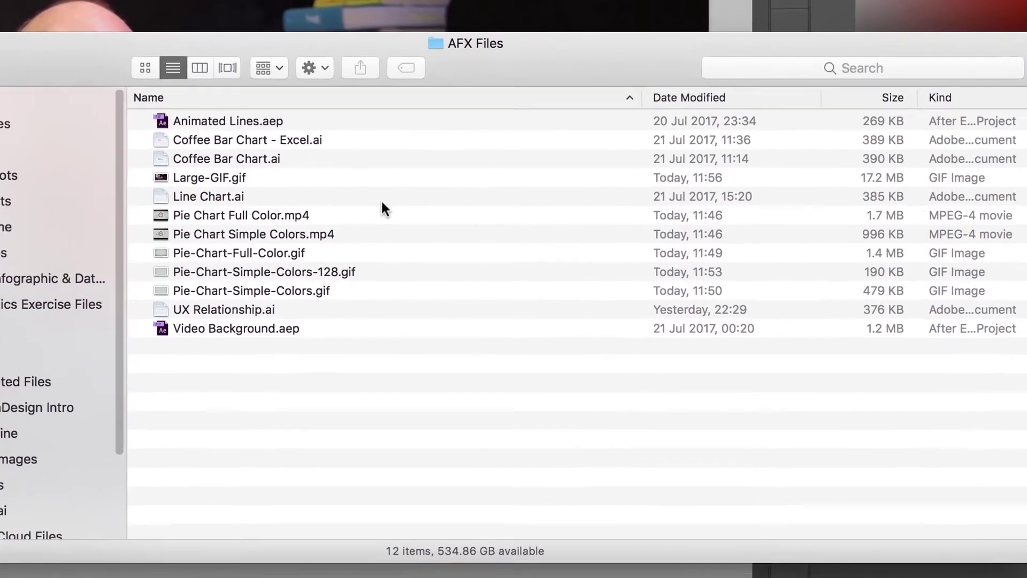
{"action": "left_click", "coordinate": [265, 201]}
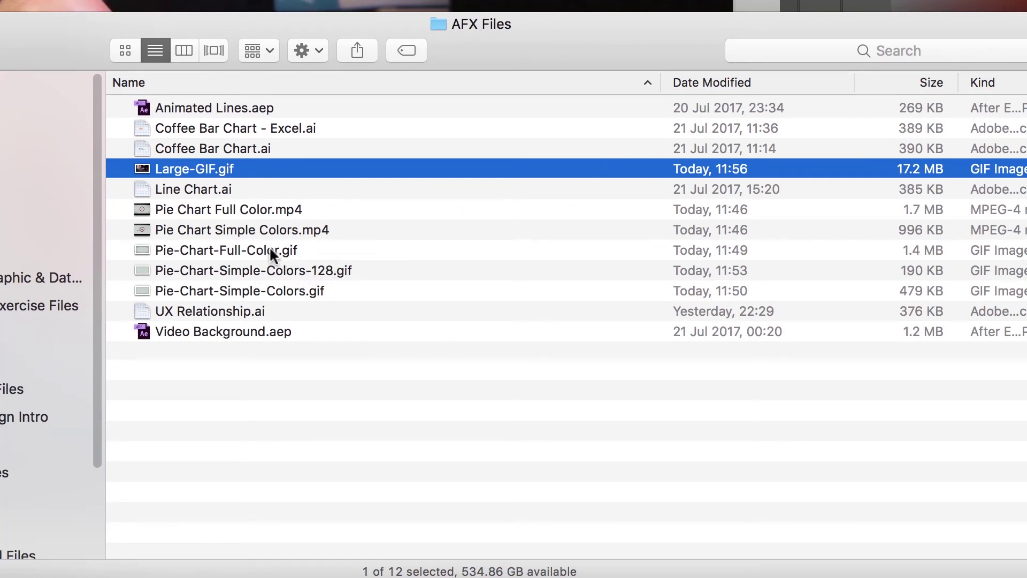
{"action": "left_click", "coordinate": [284, 273]}
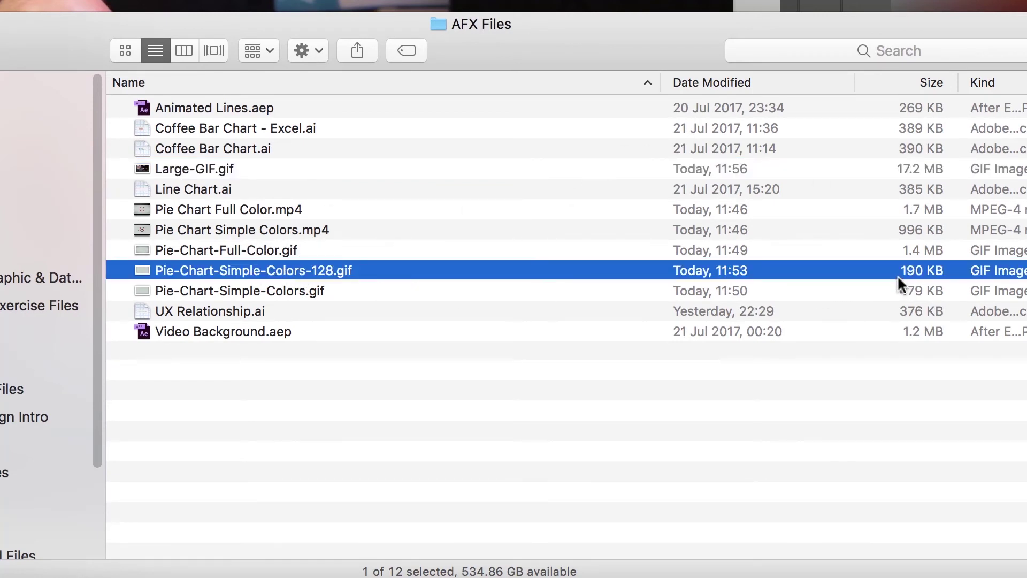
{"action": "left_click", "coordinate": [913, 171]}
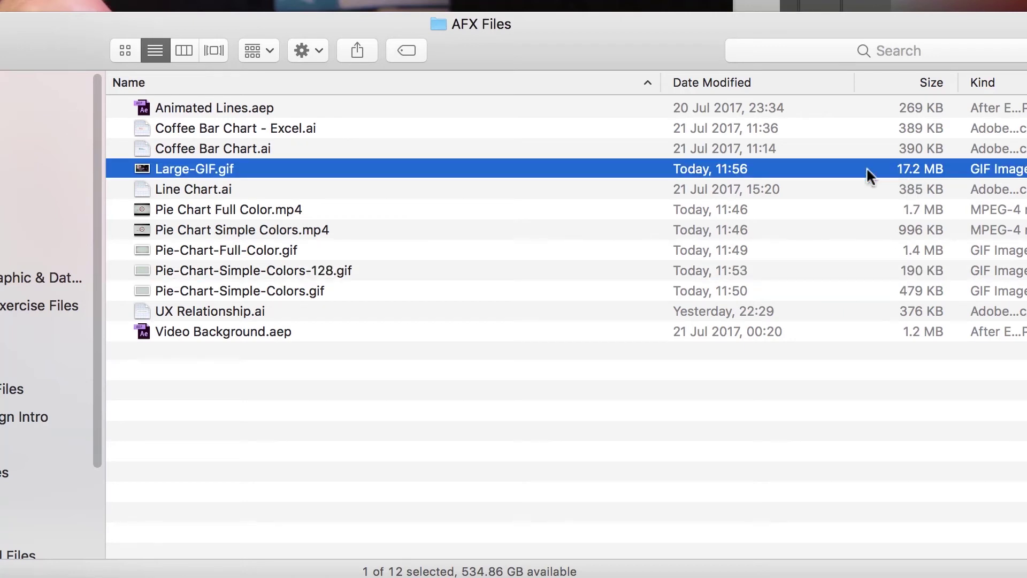
{"action": "left_click", "coordinate": [908, 291]}
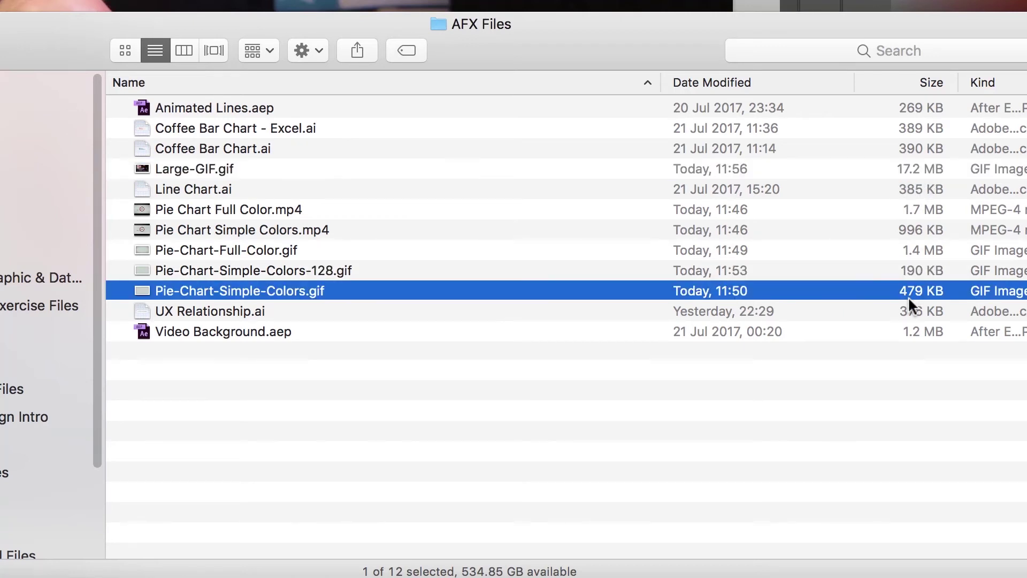
{"action": "left_click", "coordinate": [910, 269]}
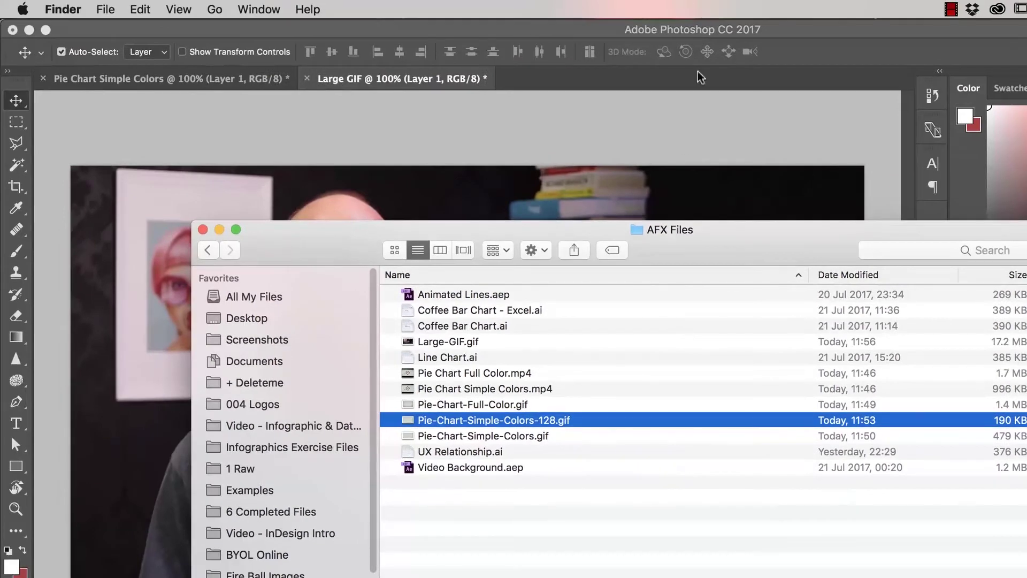
Step: Return to Photoshop and locate the Save for Web (Legacy) export option without running it
{"action": "left_click", "coordinate": [697, 120]}
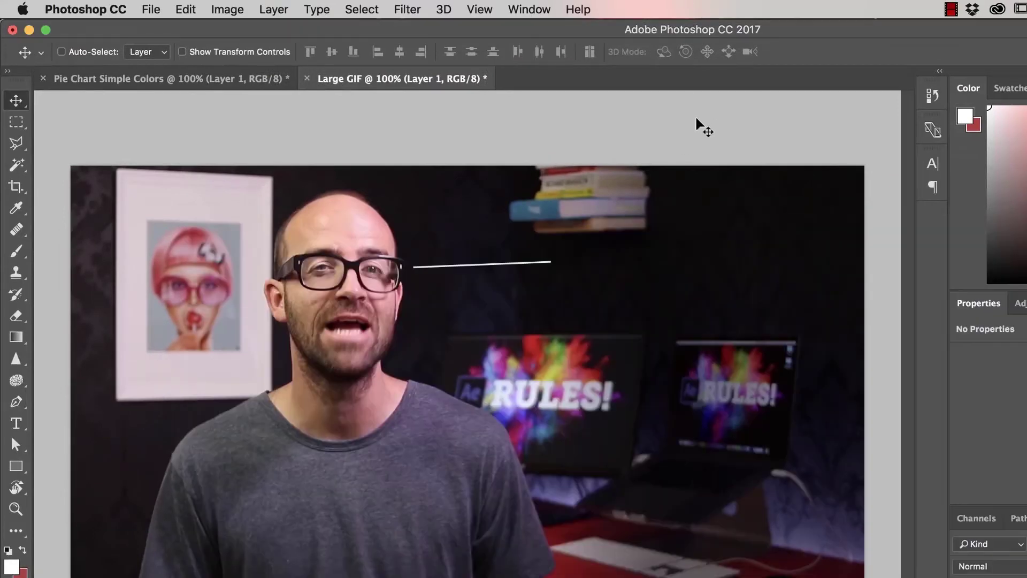
{"action": "left_click", "coordinate": [163, 8]}
{"action": "mouse_move", "coordinate": [230, 238]}
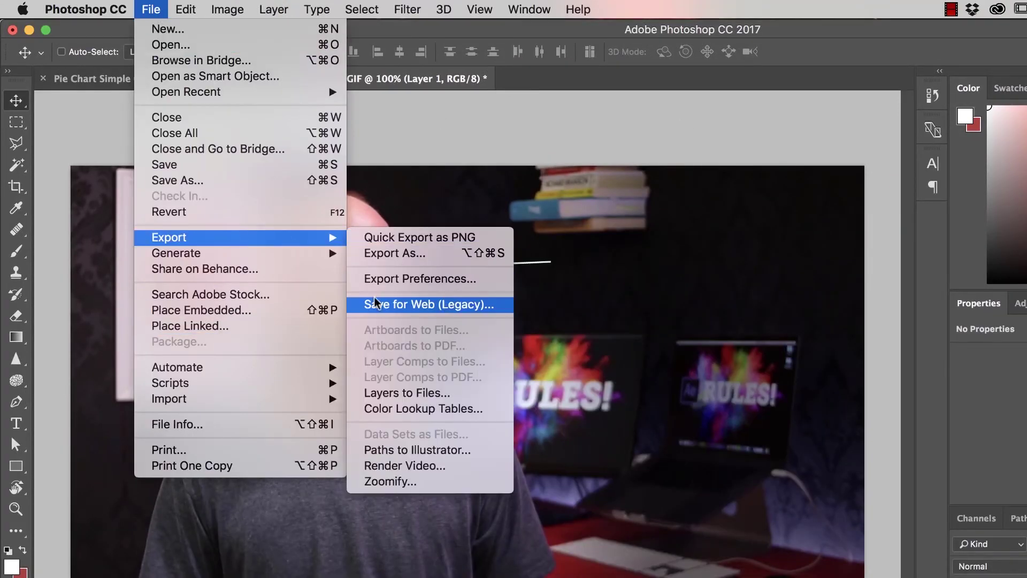
{"action": "left_click", "coordinate": [547, 152]}
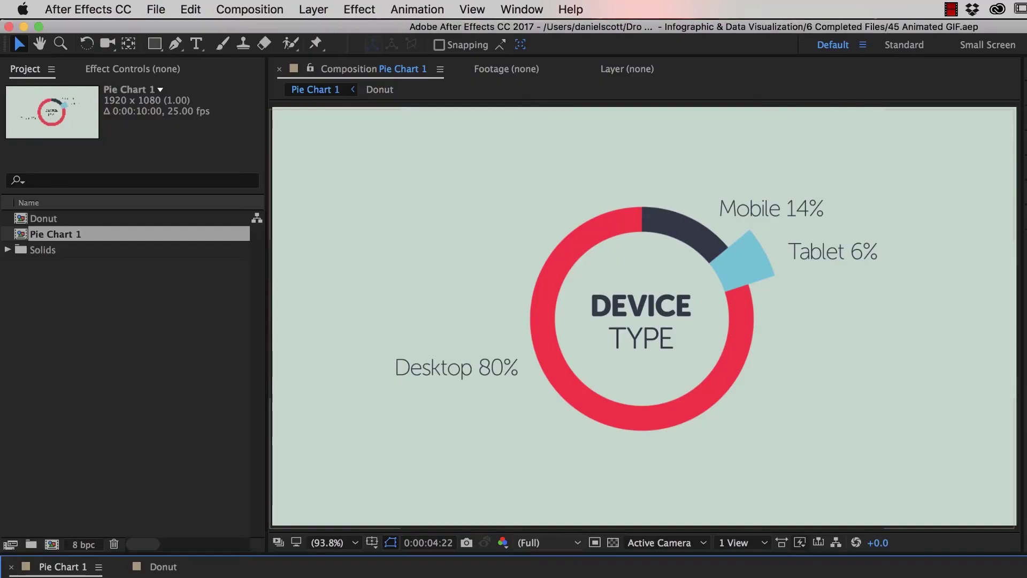
Step: In After Effects, add the Pie Chart 1 composition to the Adobe Media Encoder queue and review the available output formats
{"action": "left_click", "coordinate": [250, 9]}
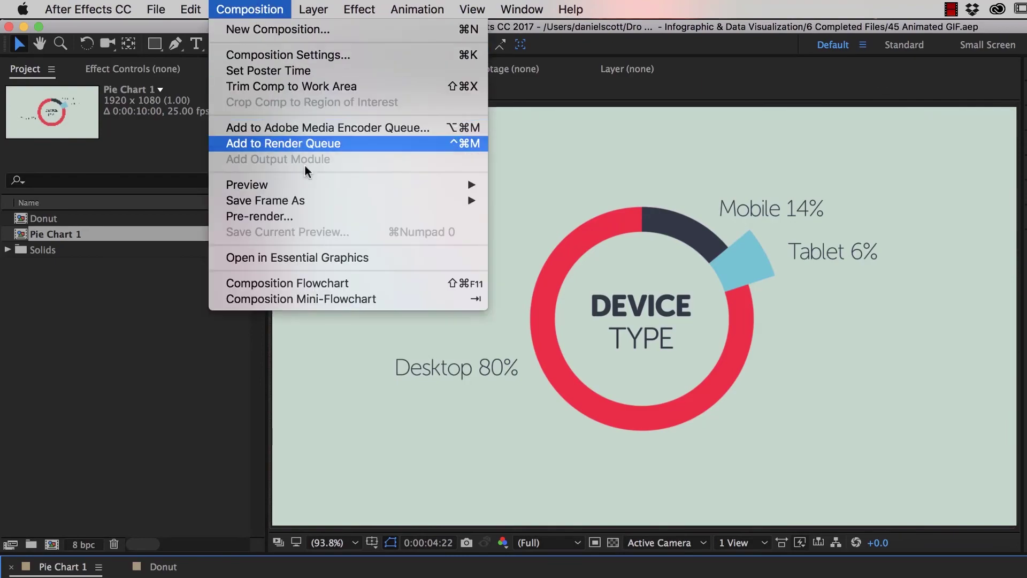
{"action": "left_click", "coordinate": [284, 128]}
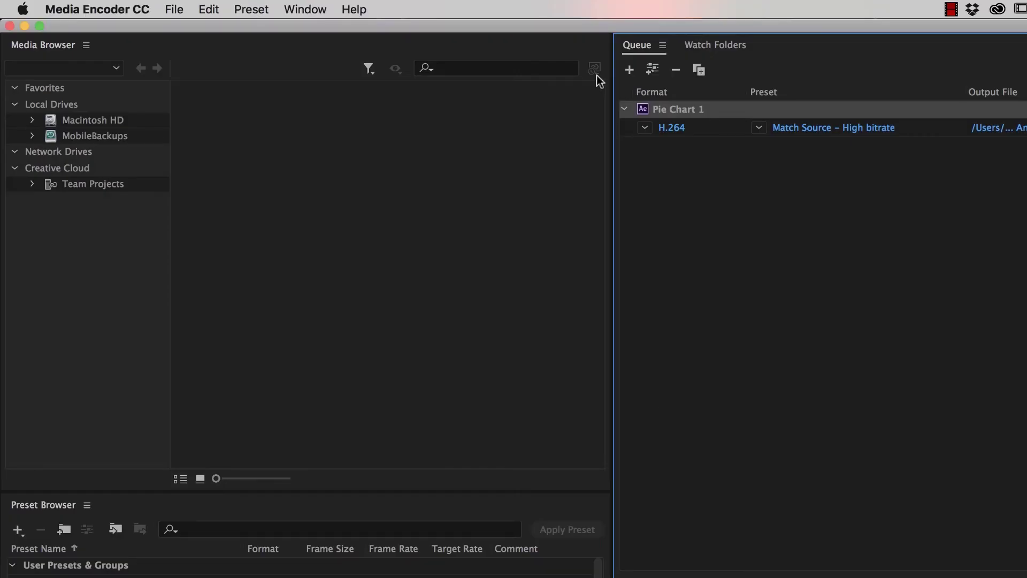
{"action": "left_click", "coordinate": [644, 127]}
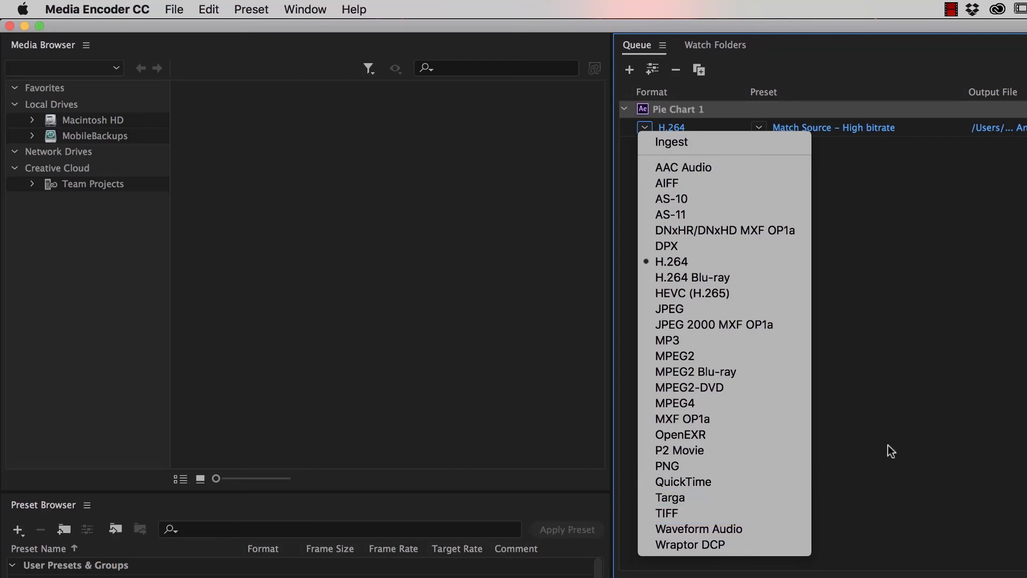
{"action": "left_click", "coordinate": [944, 375]}
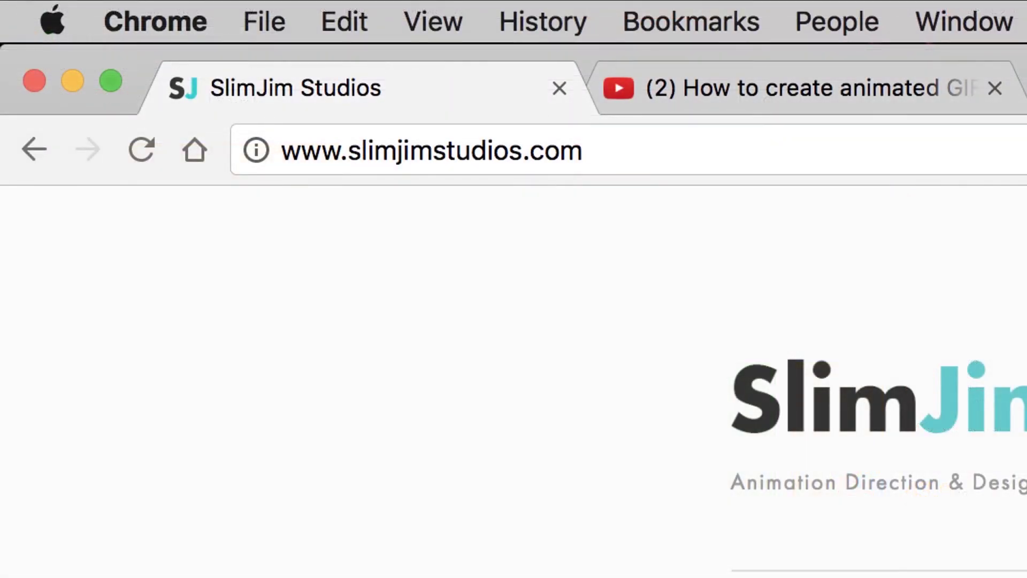
{"action": "scroll", "coordinate": [878, 375], "scroll_direction": "down", "scroll_amount": 10}
{"action": "scroll", "coordinate": [877, 375], "scroll_direction": "up", "scroll_amount": 10}
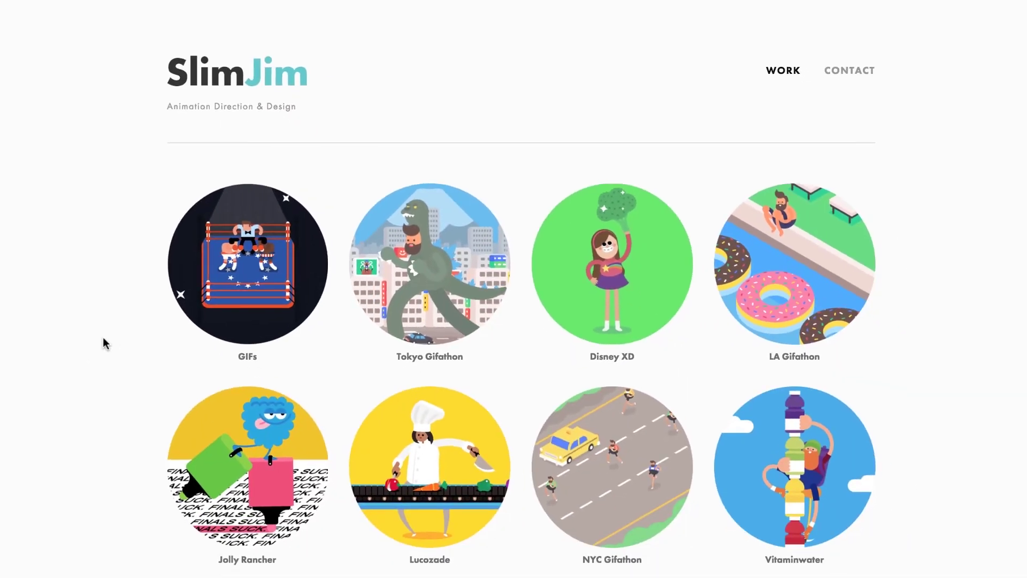
{"action": "left_click", "coordinate": [172, 298]}
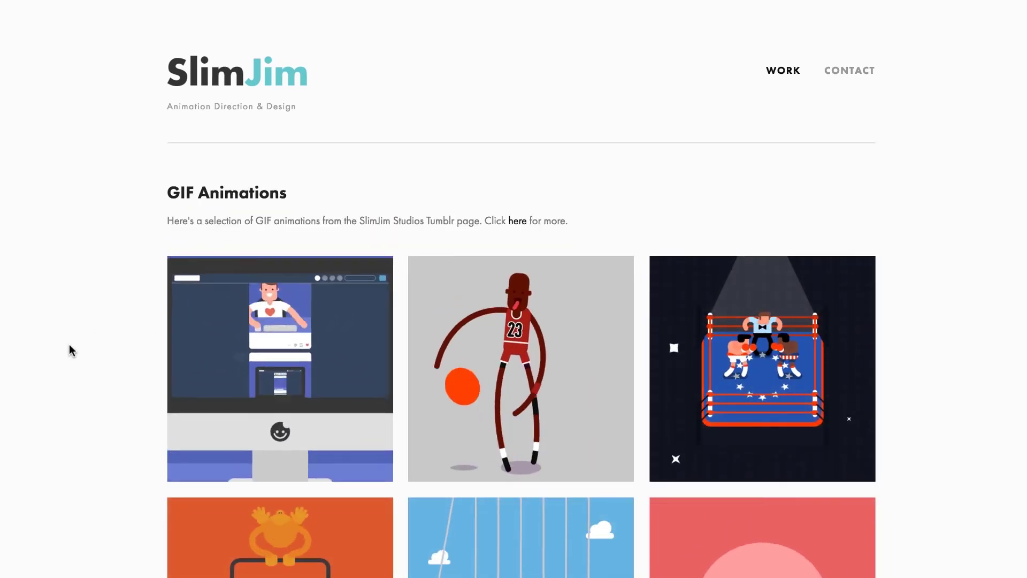
{"action": "scroll", "coordinate": [70, 345], "scroll_direction": "down", "scroll_amount": 1}
{"action": "scroll", "coordinate": [70, 345], "scroll_direction": "down", "scroll_amount": 4}
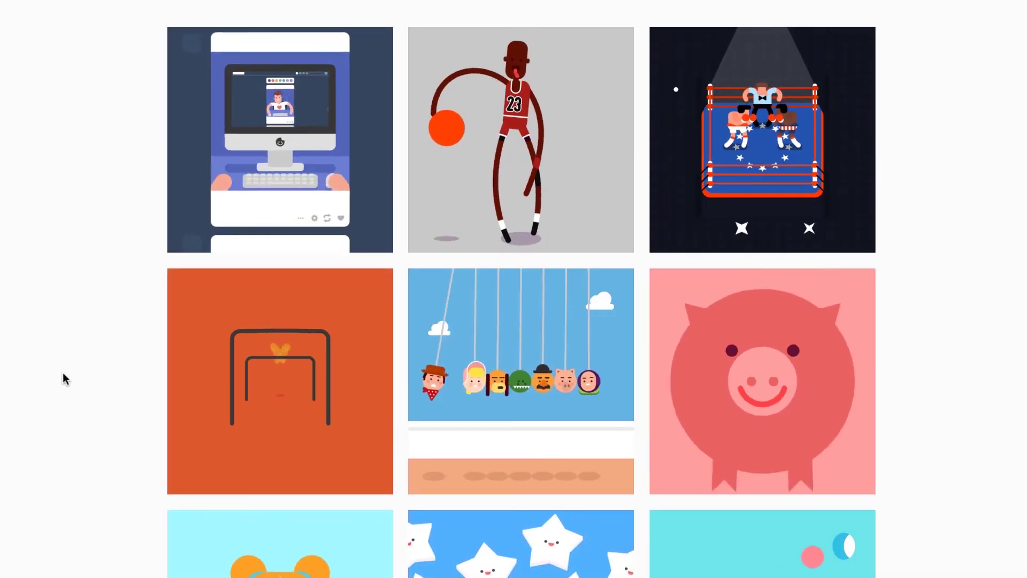
{"action": "scroll", "coordinate": [63, 373], "scroll_direction": "down", "scroll_amount": 4}
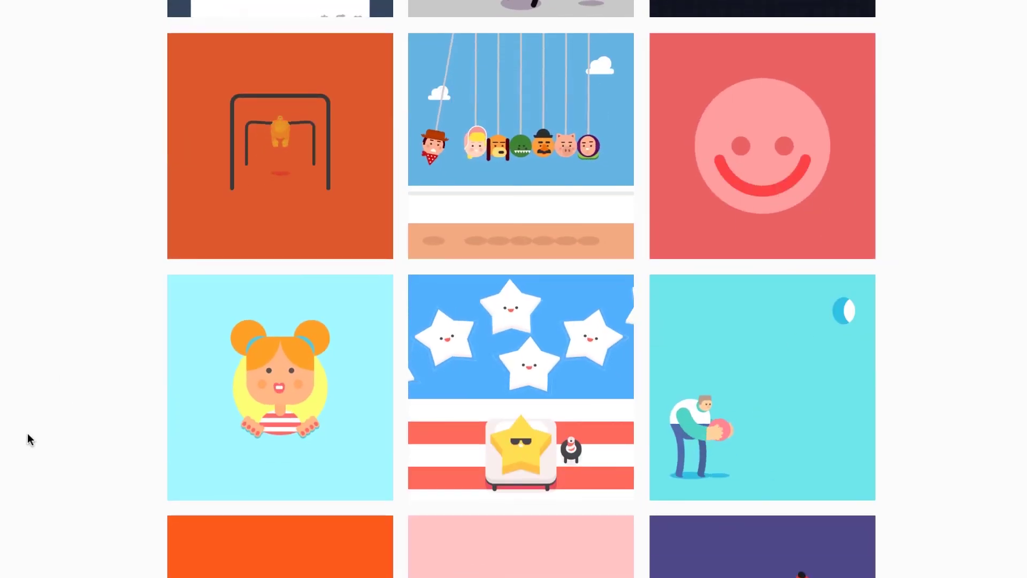
{"action": "scroll", "coordinate": [28, 432], "scroll_direction": "down", "scroll_amount": 2}
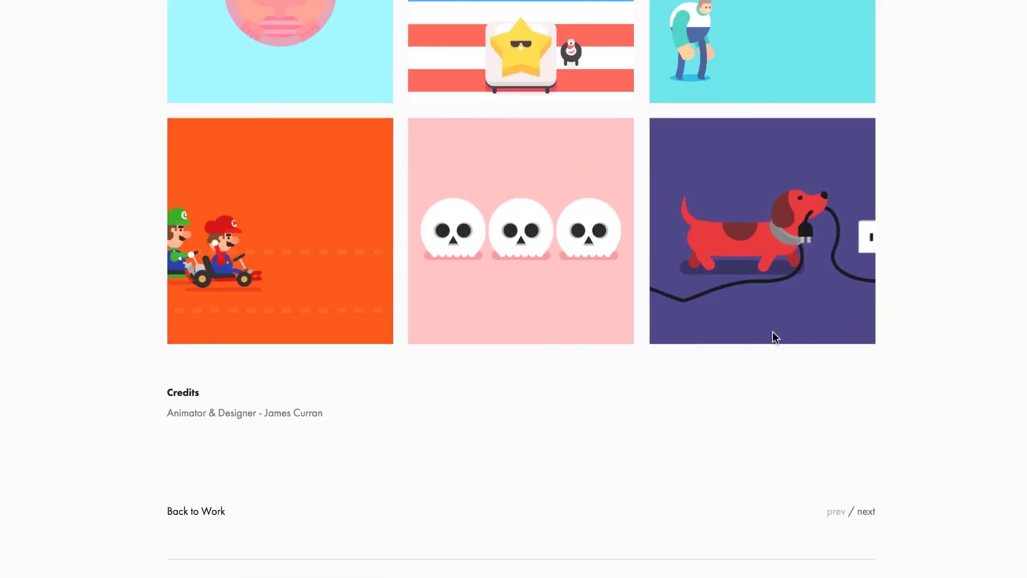
{"action": "left_click", "coordinate": [865, 512]}
{"action": "scroll", "coordinate": [980, 434], "scroll_direction": "down", "scroll_amount": 12}
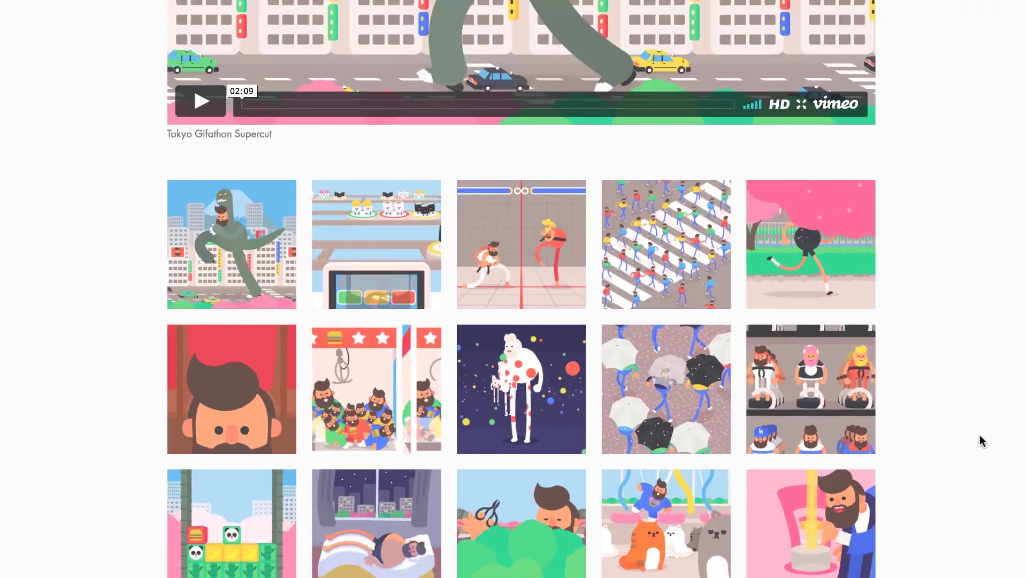